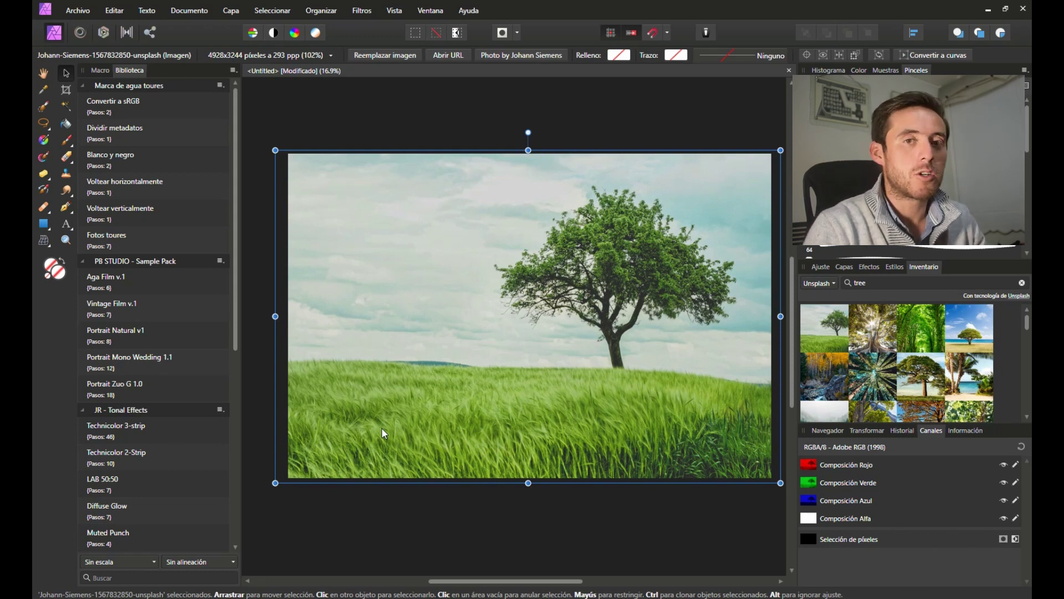
Try selecting the sky beside the tree with a freehand Selection Brush stroke, and clear the selection
{"action": "key", "text": "w"}
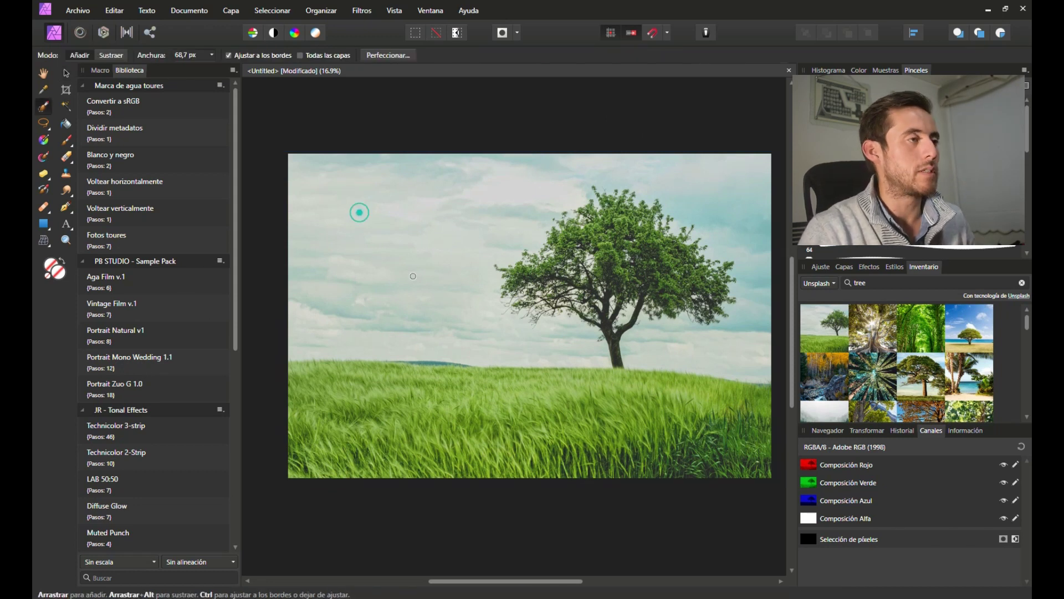
{"action": "mouse_move", "coordinate": [356, 209]}
{"action": "left_mouse_down"}
{"action": "mouse_move", "coordinate": [422, 246]}
{"action": "mouse_move", "coordinate": [470, 256]}
{"action": "mouse_move", "coordinate": [482, 240]}
{"action": "mouse_move", "coordinate": [509, 268]}
{"action": "mouse_move", "coordinate": [543, 229]}
{"action": "mouse_move", "coordinate": [506, 266]}
{"action": "mouse_move", "coordinate": [545, 256]}
{"action": "left_mouse_up"}
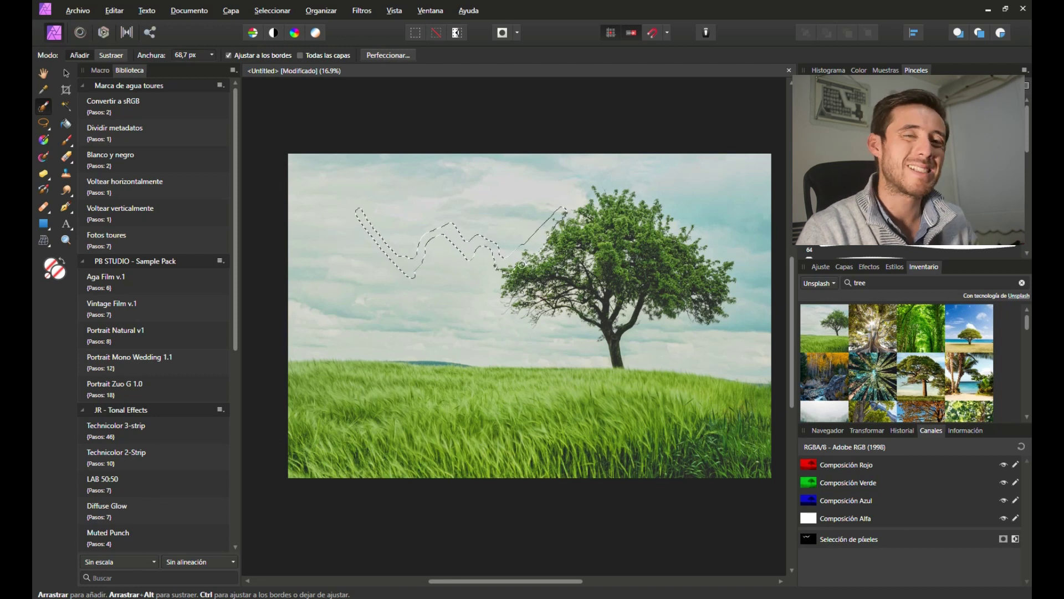
{"action": "key", "text": "ctrl+d"}
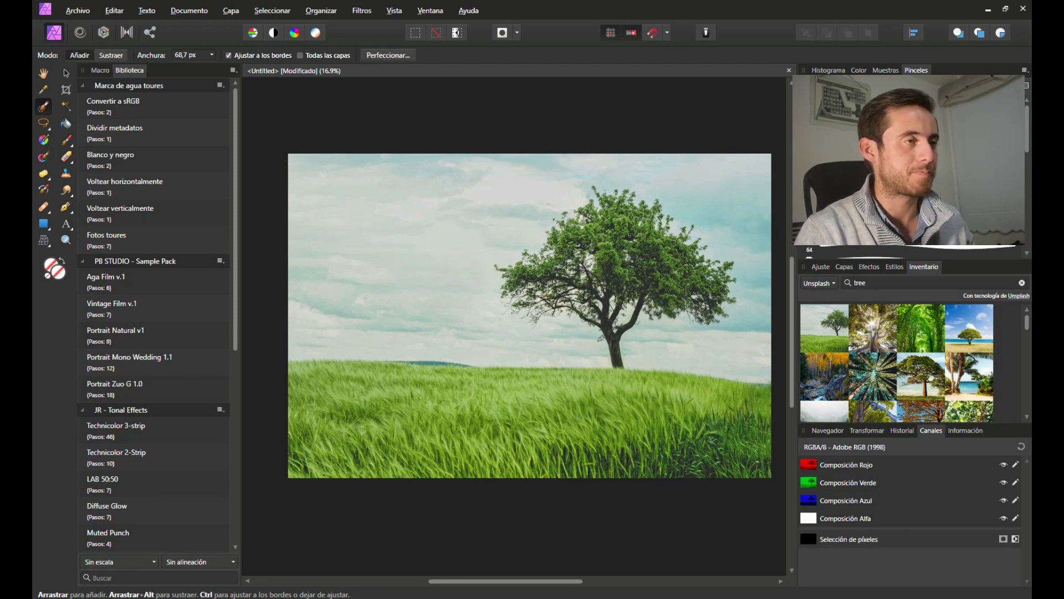
Show the layer list and view the red, green and blue composite channels one at a time to compare their contrast
{"action": "left_click", "coordinate": [823, 267]}
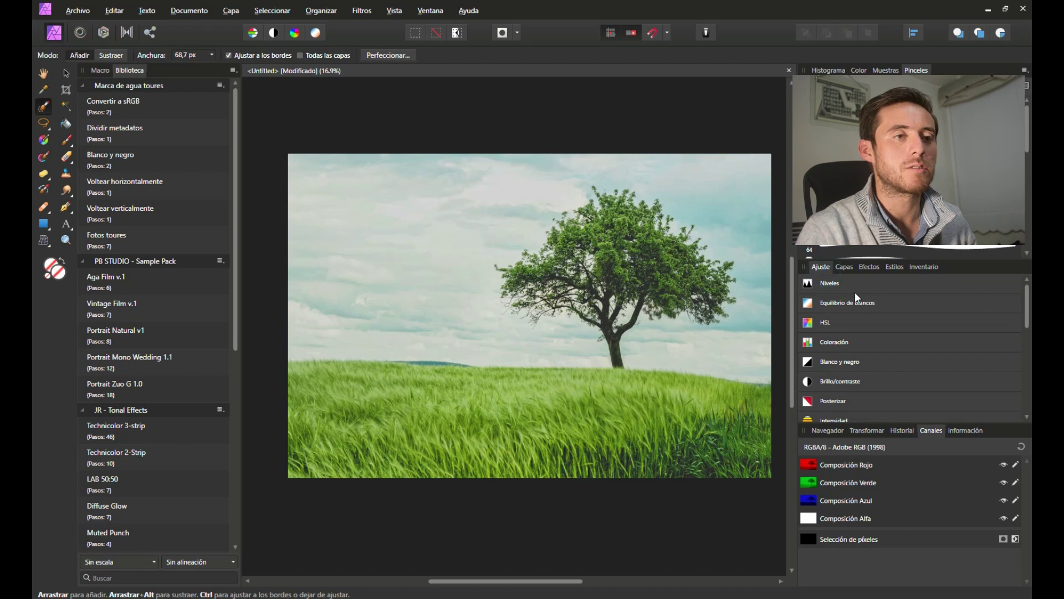
{"action": "left_click", "coordinate": [844, 267]}
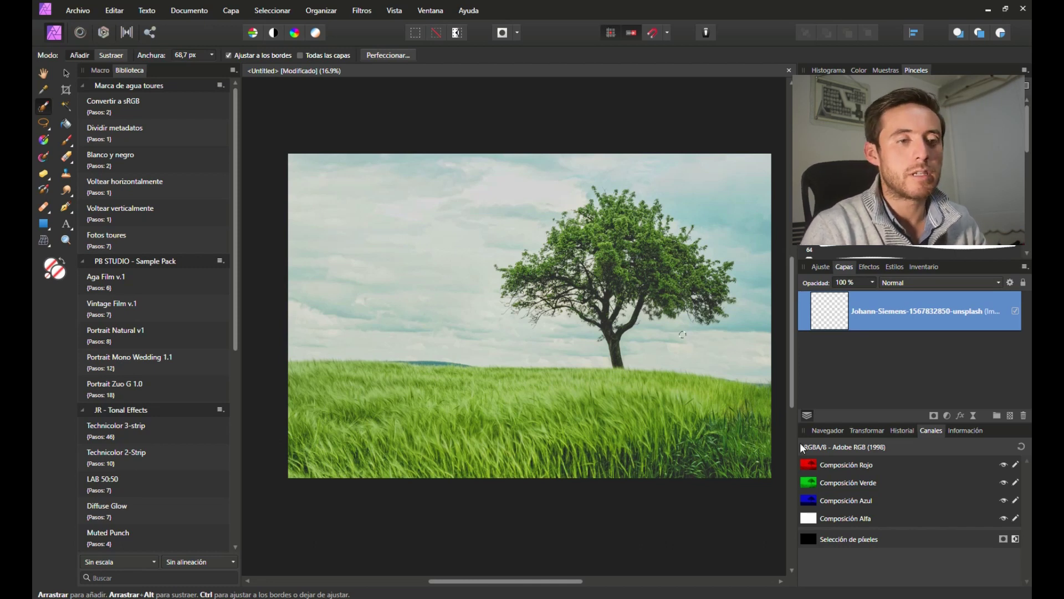
{"action": "left_click", "coordinate": [1004, 483]}
{"action": "left_click", "coordinate": [1003, 500]}
{"action": "left_click", "coordinate": [1003, 518]}
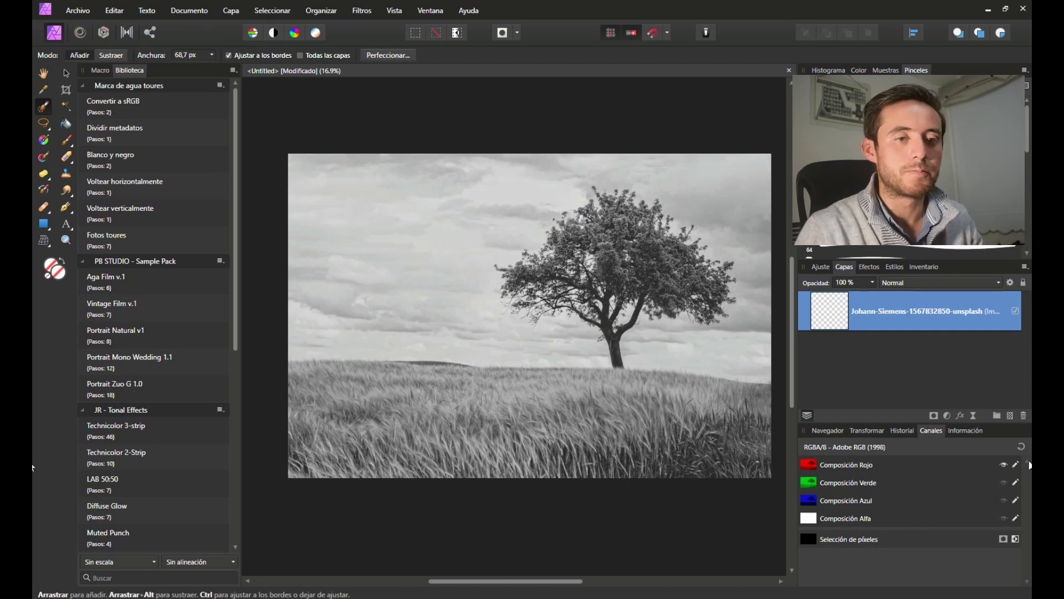
{"action": "left_click", "coordinate": [1004, 482]}
{"action": "left_click", "coordinate": [1003, 465]}
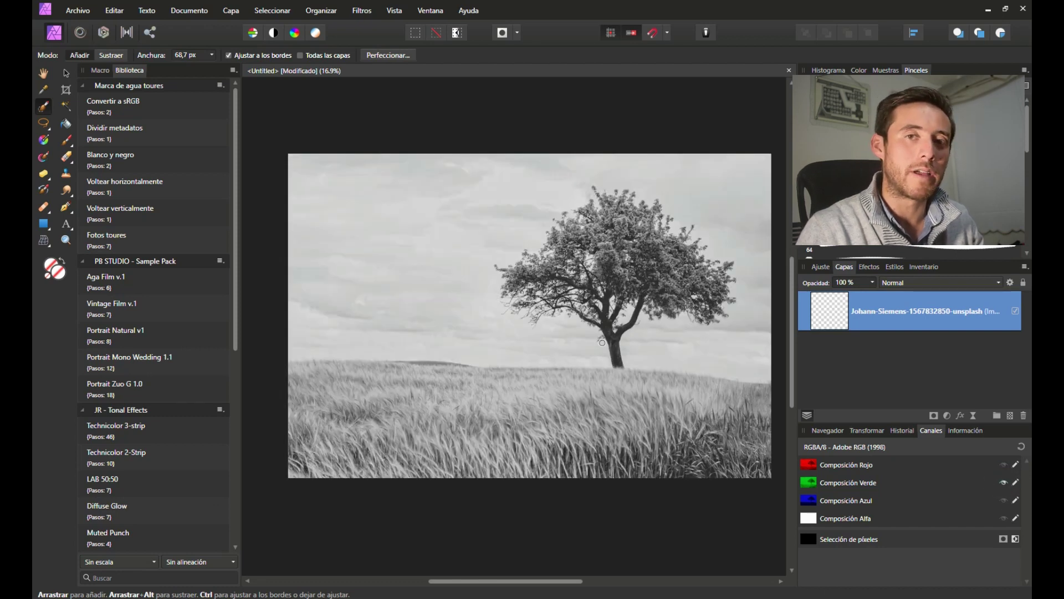
{"action": "left_click", "coordinate": [1004, 501]}
{"action": "left_click", "coordinate": [1004, 482]}
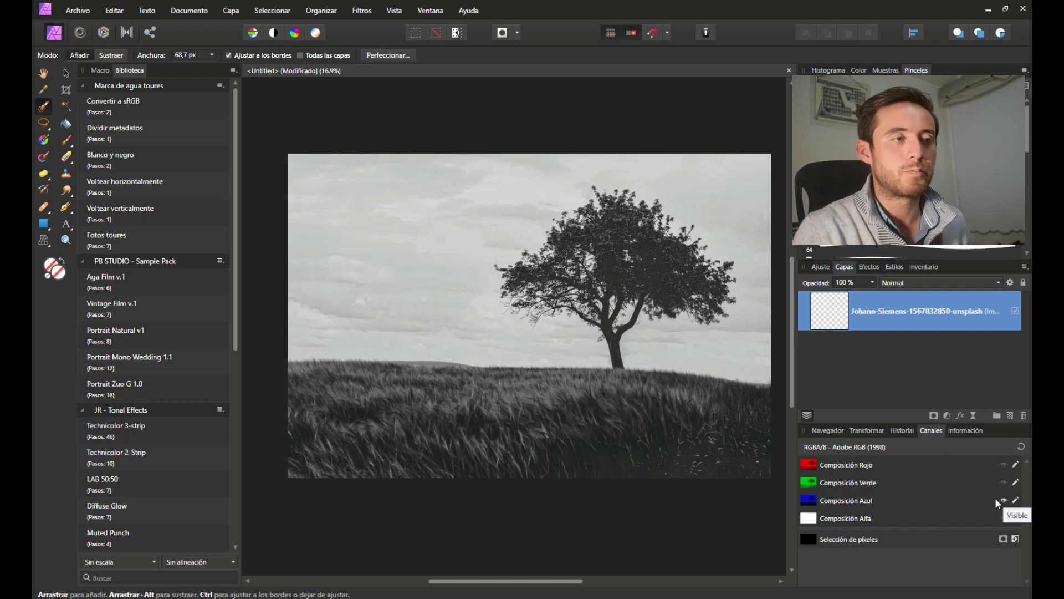
Load the Composición Azul channel as a pixel selection and check its edges around the tree's branches
{"action": "right_click", "coordinate": [861, 505]}
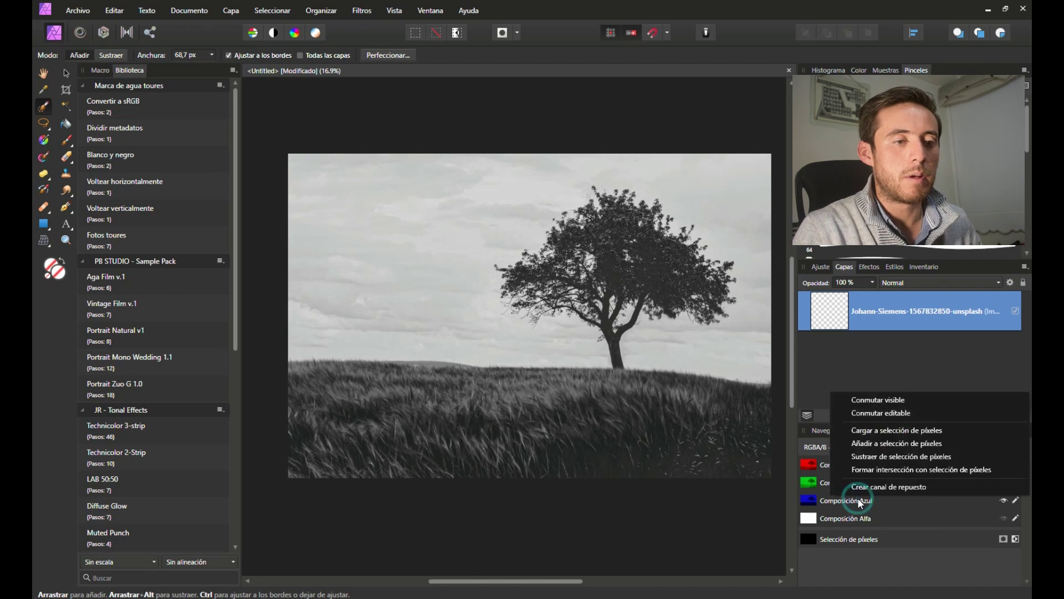
{"action": "left_click", "coordinate": [867, 427]}
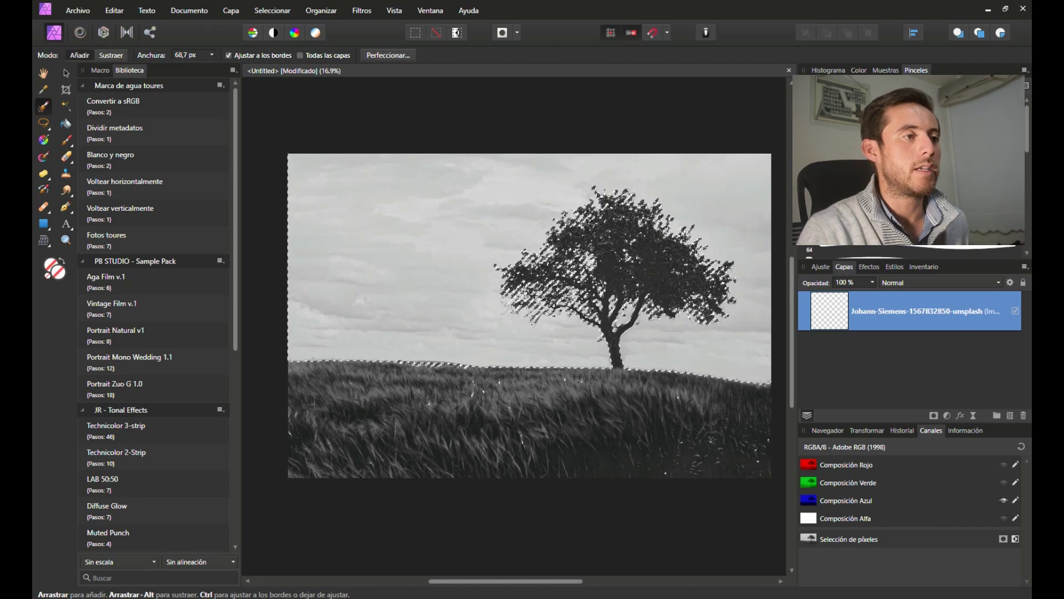
{"action": "scroll", "coordinate": [532, 304], "scroll_direction": "up", "scroll_amount": 8}
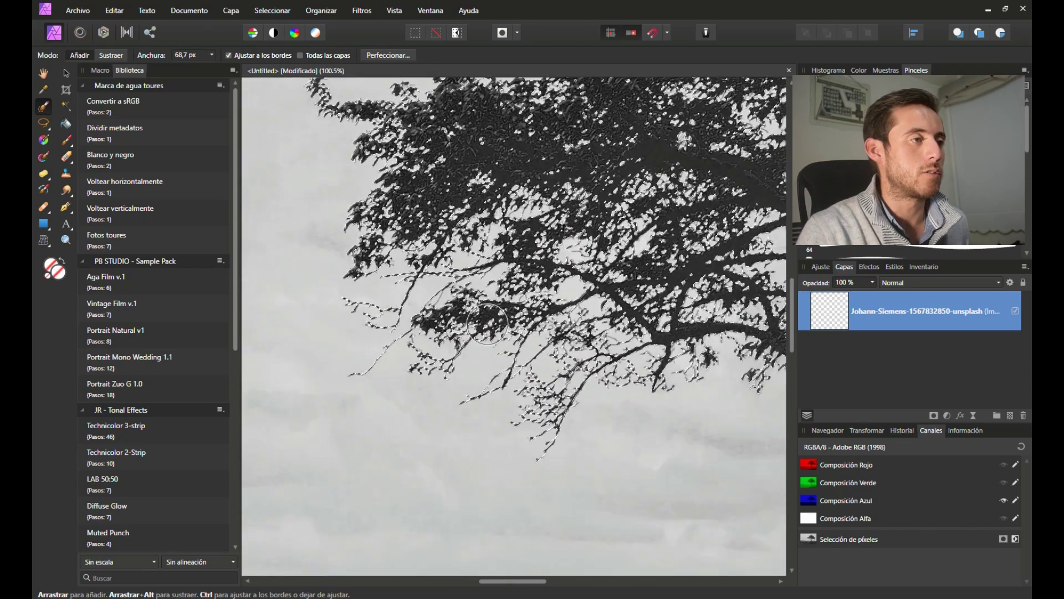
{"action": "scroll", "coordinate": [532, 304], "scroll_direction": "up", "scroll_amount": 3}
{"action": "scroll", "coordinate": [414, 306], "scroll_direction": "down", "scroll_amount": 11}
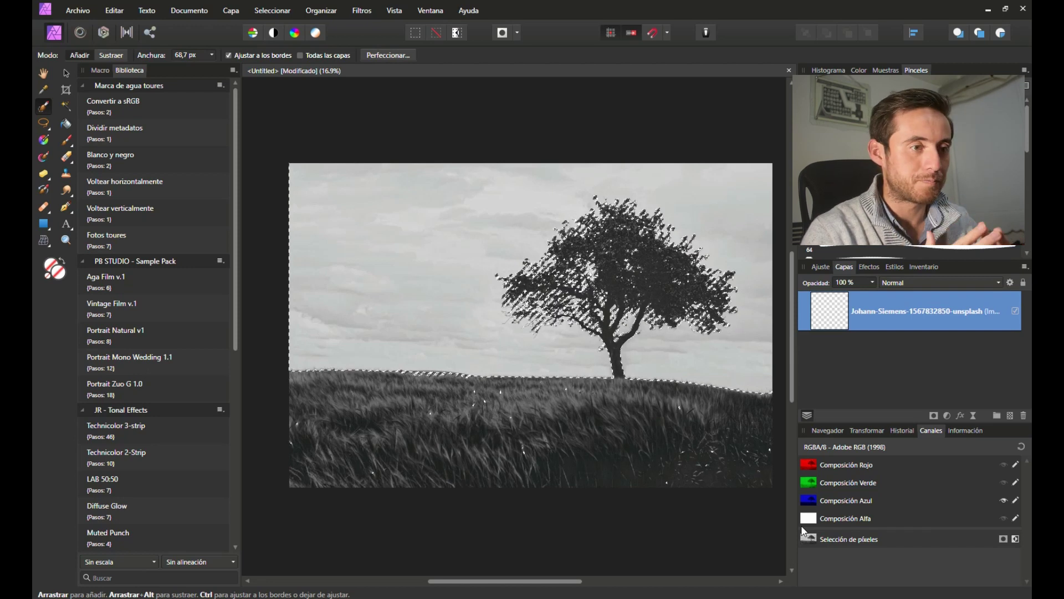
Invert the pixel selection, mask the photo layer with it, and return to the full-colour view of the layer
{"action": "left_click", "coordinate": [1016, 539]}
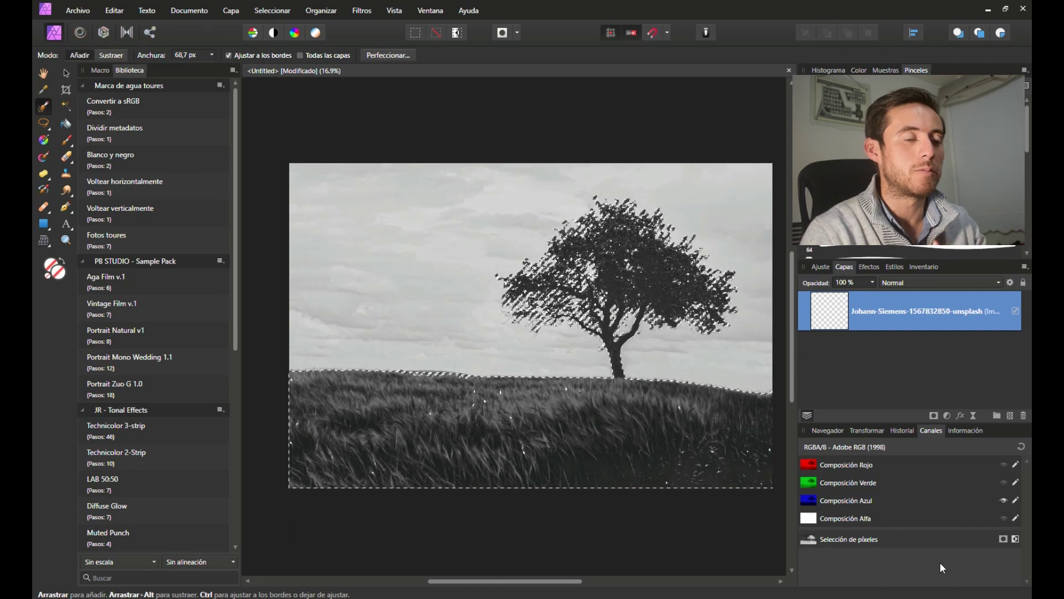
{"action": "left_click", "coordinate": [934, 415]}
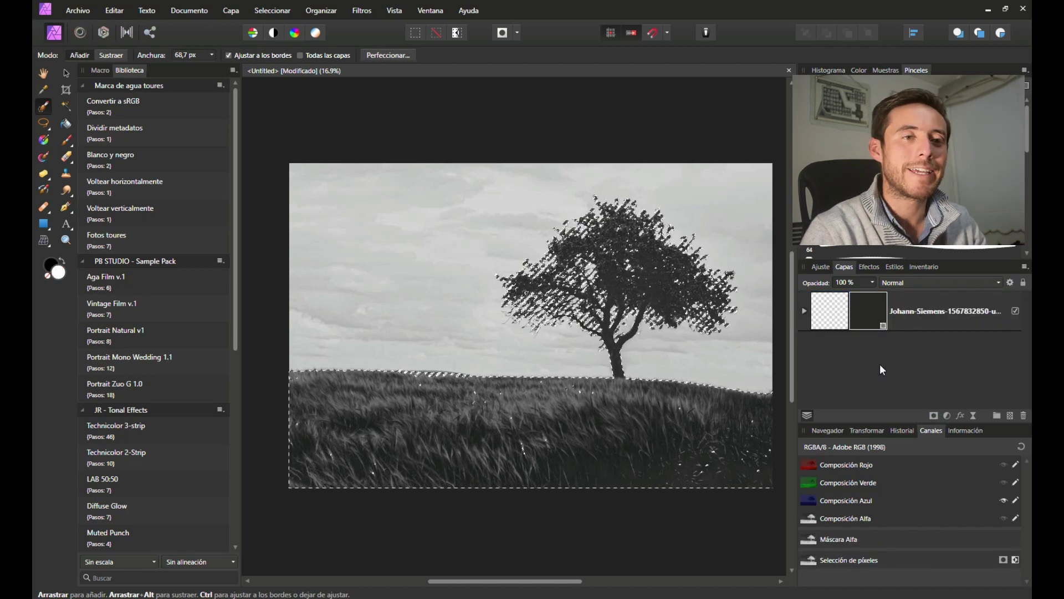
{"action": "left_click", "coordinate": [804, 311]}
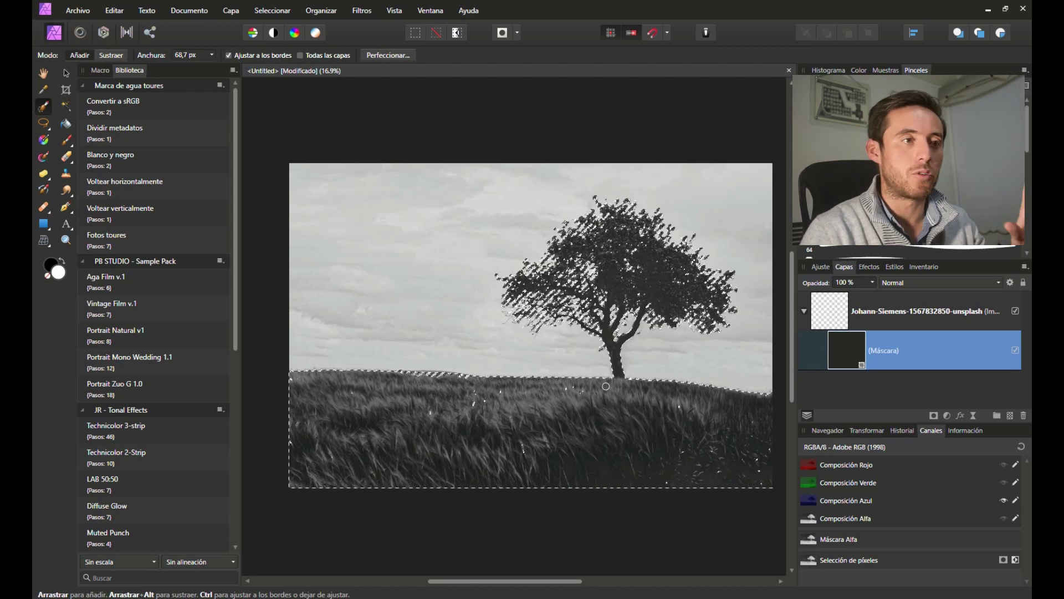
{"action": "left_click", "coordinate": [876, 311]}
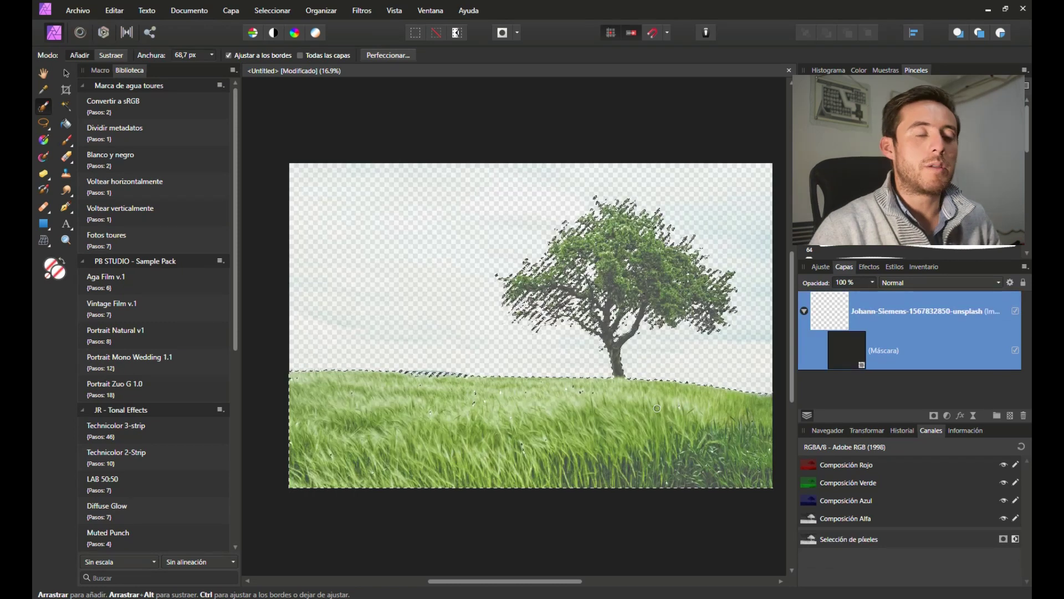
Delete the mask from the photo layer and undo the deletion
{"action": "left_click", "coordinate": [879, 350]}
{"action": "key", "text": "Delete"}
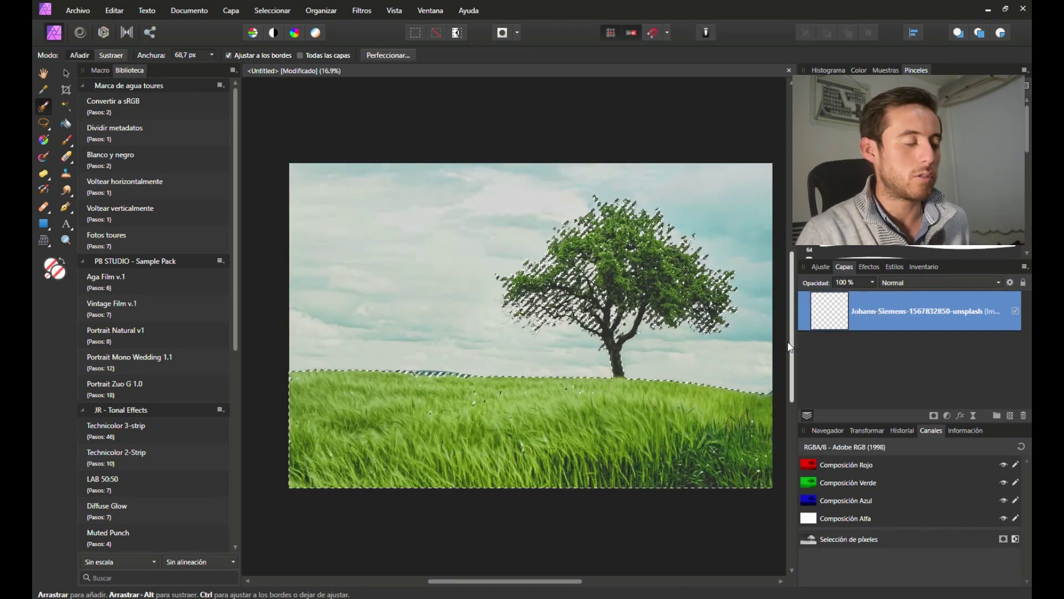
{"action": "key", "text": "ctrl+z"}
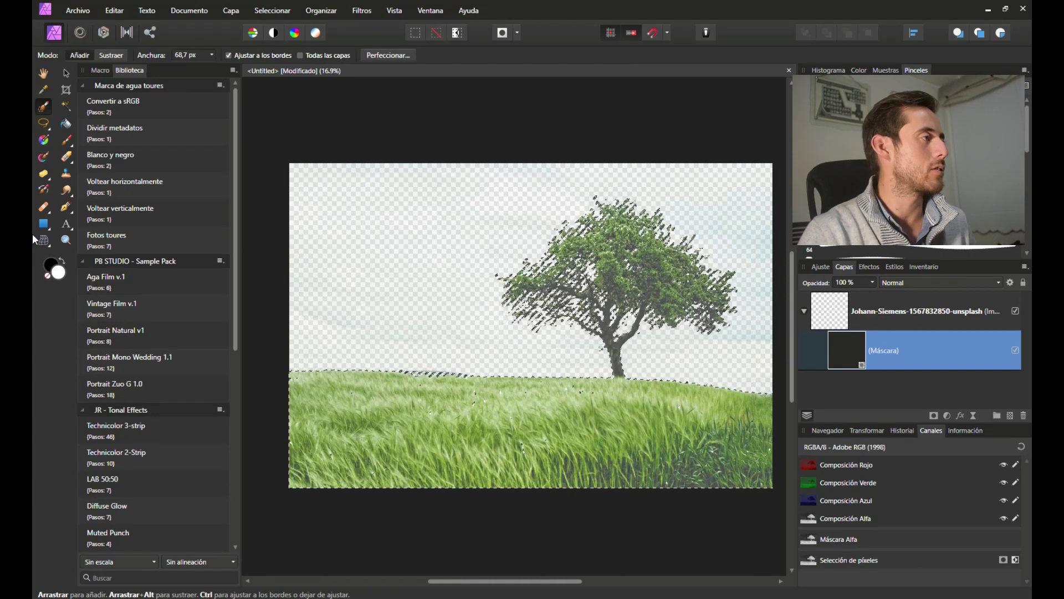
View the layer mask in isolation, darken the sky areas with the Paint Brush in black, and return to the photo
{"action": "key", "text": "b"}
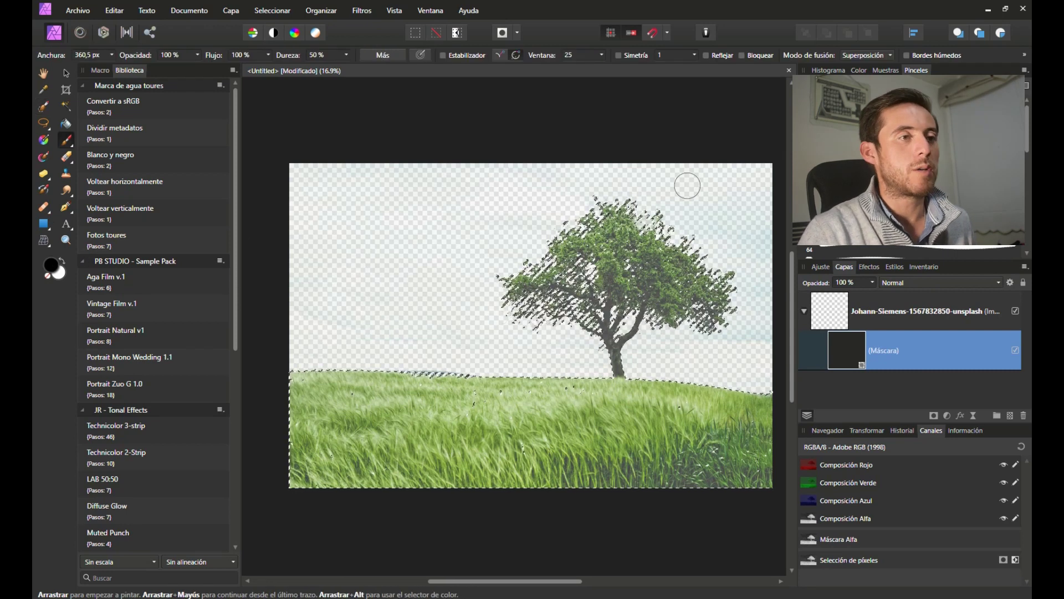
{"action": "left_click", "coordinate": [847, 350], "text": "alt"}
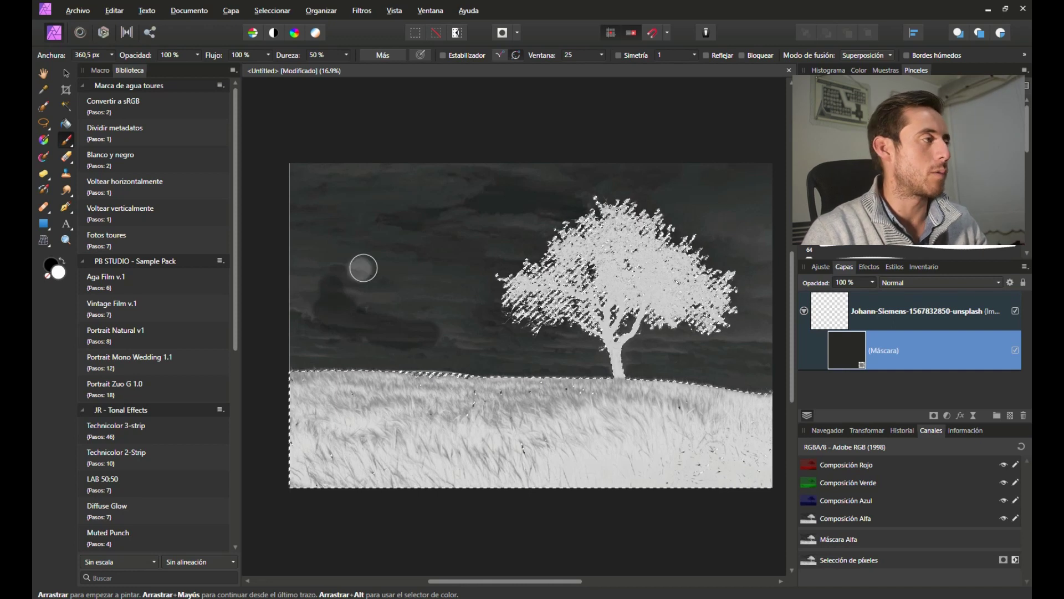
{"action": "mouse_move", "coordinate": [365, 269]}
{"action": "left_mouse_down"}
{"action": "mouse_move", "coordinate": [356, 283]}
{"action": "mouse_move", "coordinate": [382, 247]}
{"action": "mouse_move", "coordinate": [406, 257]}
{"action": "mouse_move", "coordinate": [440, 209]}
{"action": "mouse_move", "coordinate": [466, 221]}
{"action": "mouse_move", "coordinate": [380, 206]}
{"action": "mouse_move", "coordinate": [349, 178]}
{"action": "mouse_move", "coordinate": [354, 216]}
{"action": "mouse_move", "coordinate": [399, 293]}
{"action": "left_mouse_up"}
{"action": "left_click", "coordinate": [826, 317]}
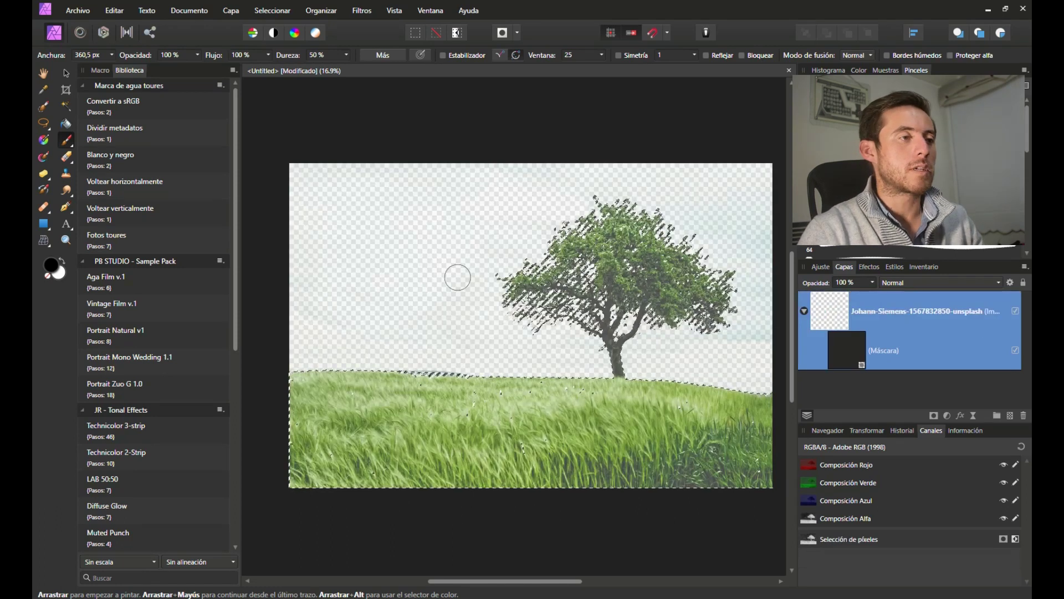
View the mask in isolation again, paint a patch of the grass below the tree white, and return to the photo
{"action": "left_click", "coordinate": [847, 350]}
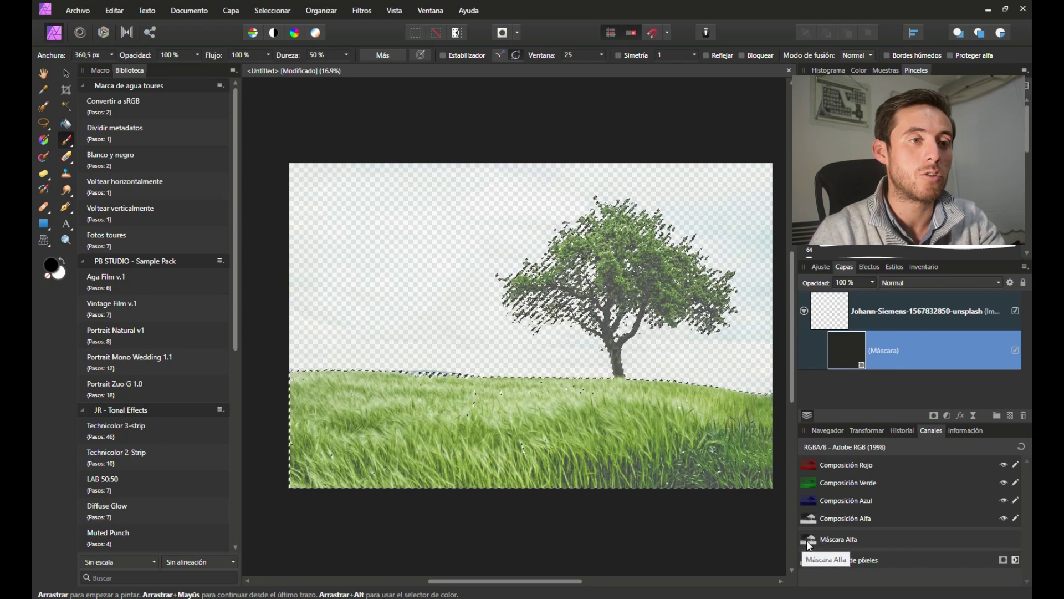
{"action": "left_click", "coordinate": [836, 355], "text": "alt"}
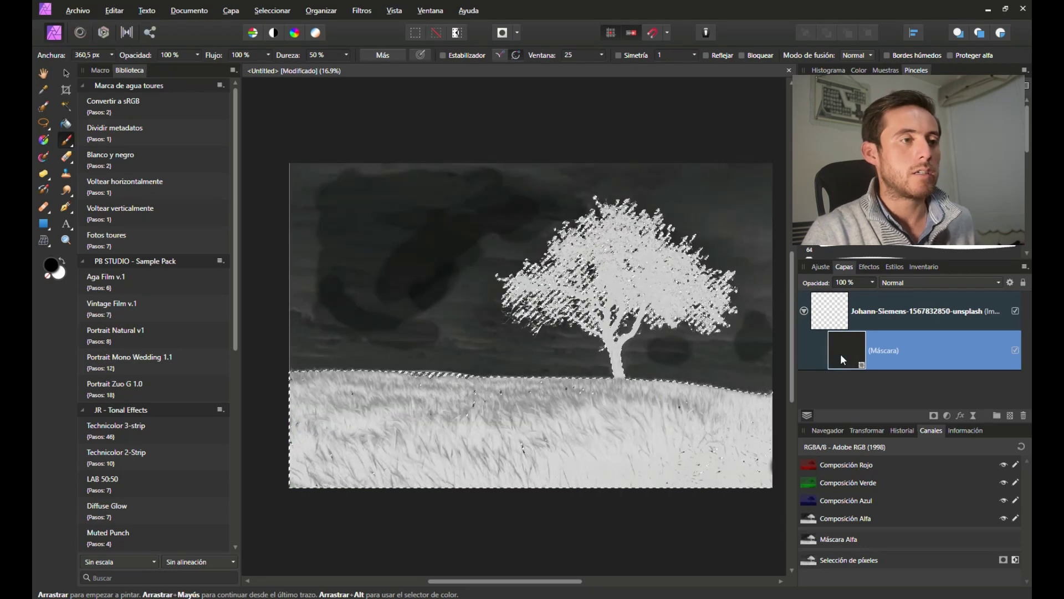
{"action": "scroll", "coordinate": [540, 410], "scroll_direction": "up", "scroll_amount": 5}
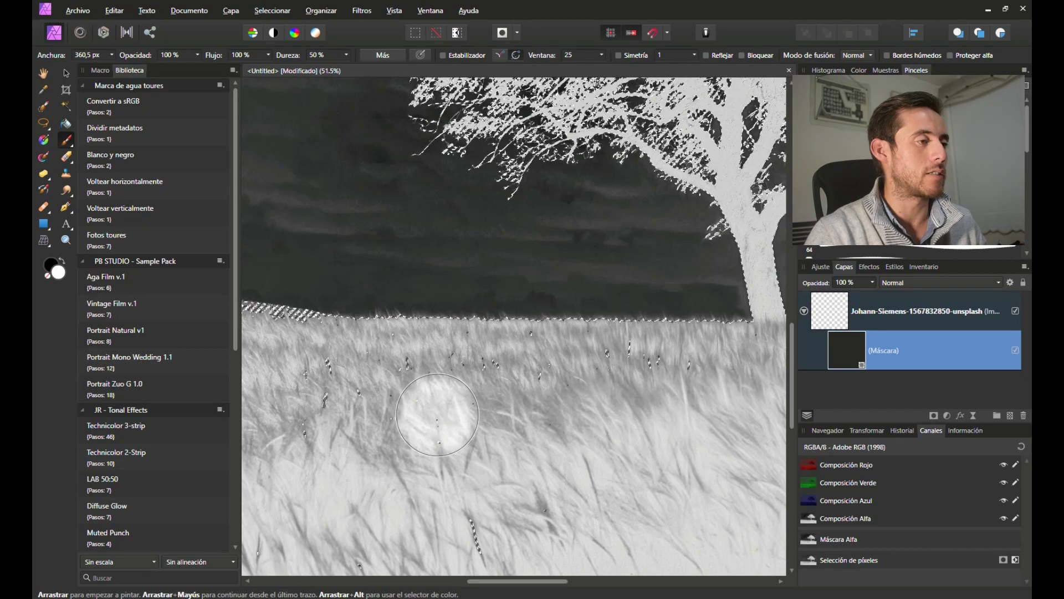
{"action": "mouse_move", "coordinate": [388, 432]}
{"action": "left_mouse_down"}
{"action": "mouse_move", "coordinate": [404, 413]}
{"action": "mouse_move", "coordinate": [511, 423]}
{"action": "mouse_move", "coordinate": [485, 467]}
{"action": "left_mouse_up"}
{"action": "scroll", "coordinate": [501, 375], "scroll_direction": "down", "scroll_amount": 5}
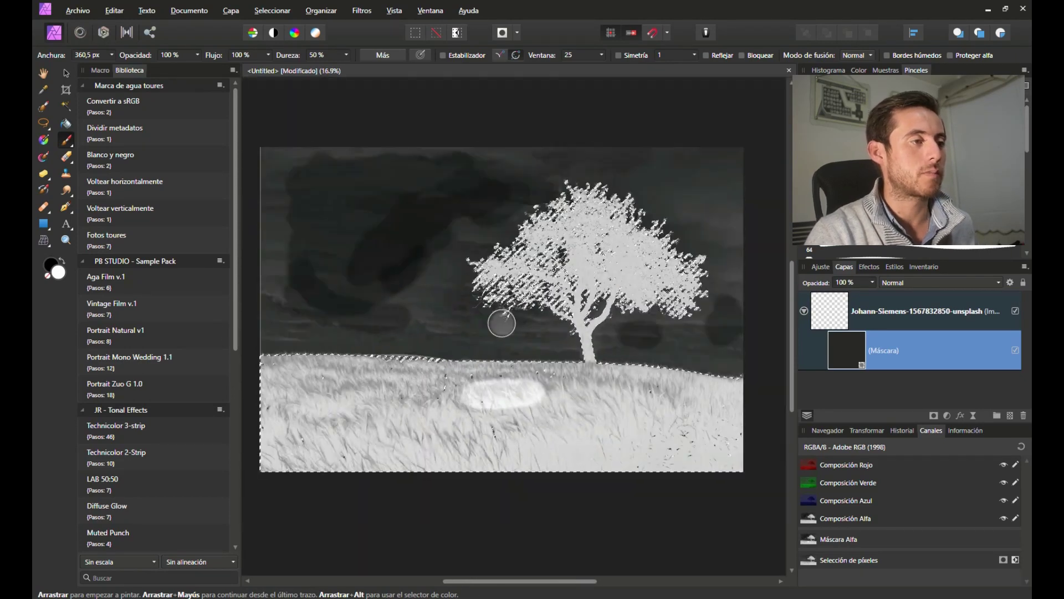
{"action": "mouse_move", "coordinate": [518, 387]}
{"action": "left_mouse_down"}
{"action": "mouse_move", "coordinate": [490, 392]}
{"action": "mouse_move", "coordinate": [520, 428]}
{"action": "left_mouse_up"}
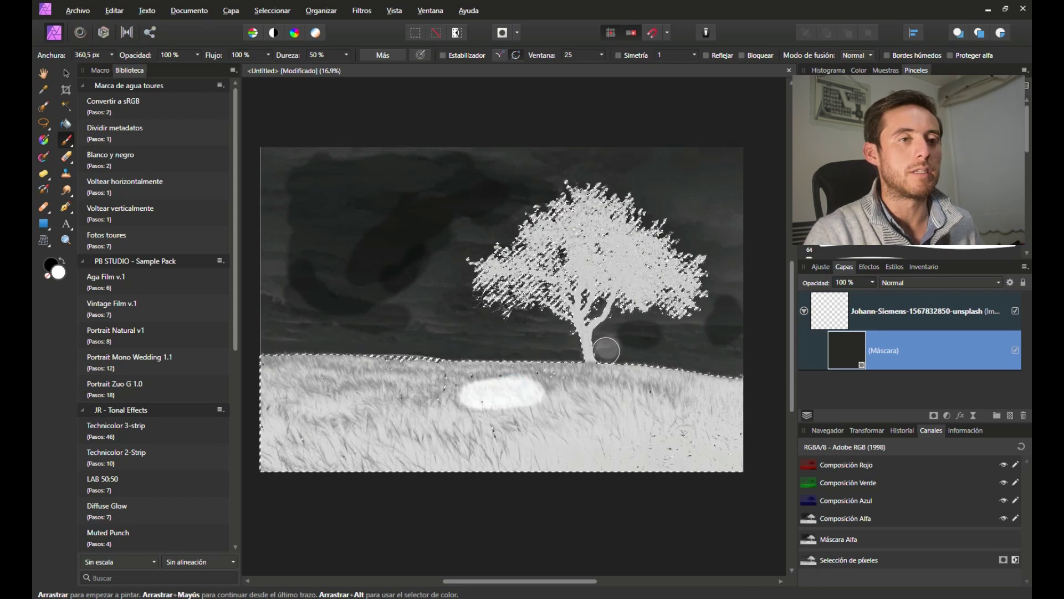
{"action": "left_click", "coordinate": [870, 313]}
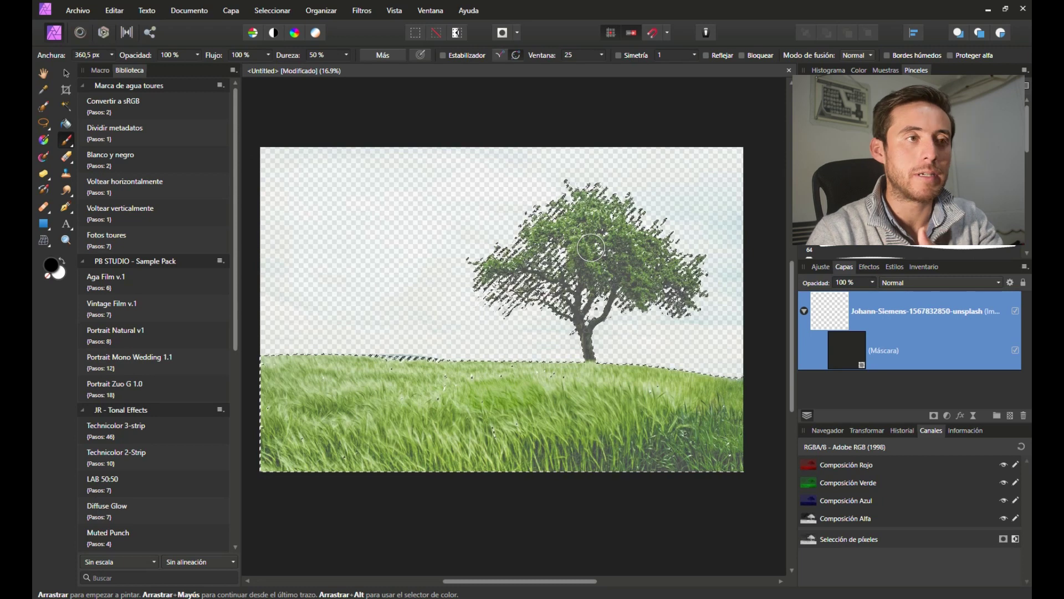
With the mask selected, set the Paint Brush blend mode to Superposición
{"action": "left_click", "coordinate": [851, 341]}
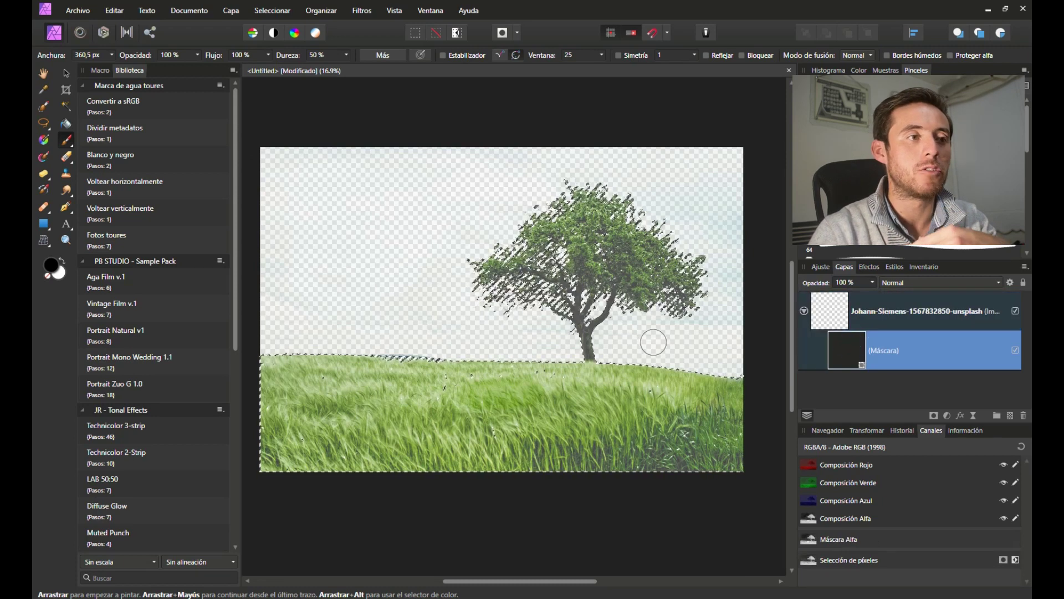
{"action": "left_click", "coordinate": [870, 55]}
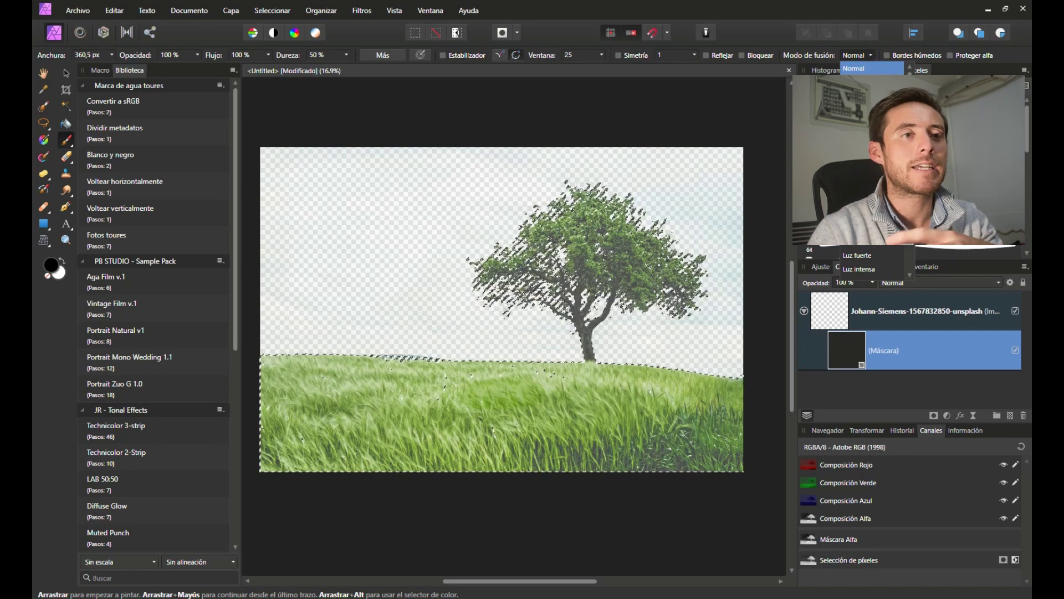
{"action": "left_click", "coordinate": [857, 245]}
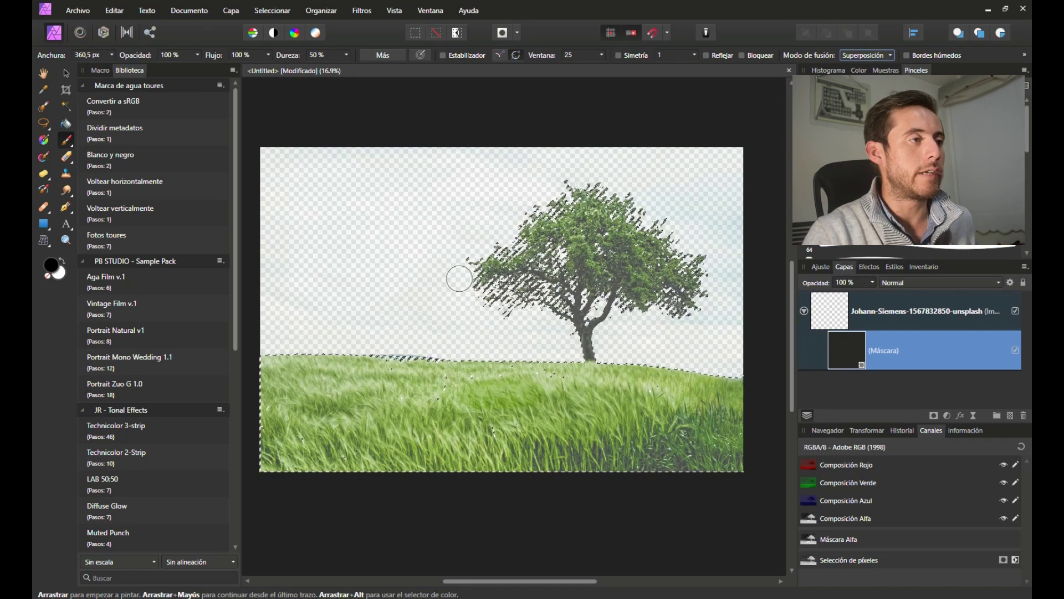
Try painting black over the tree's left branches in the isolated mask, and undo the strokes
{"action": "scroll", "coordinate": [459, 278], "scroll_direction": "up", "scroll_amount": 5}
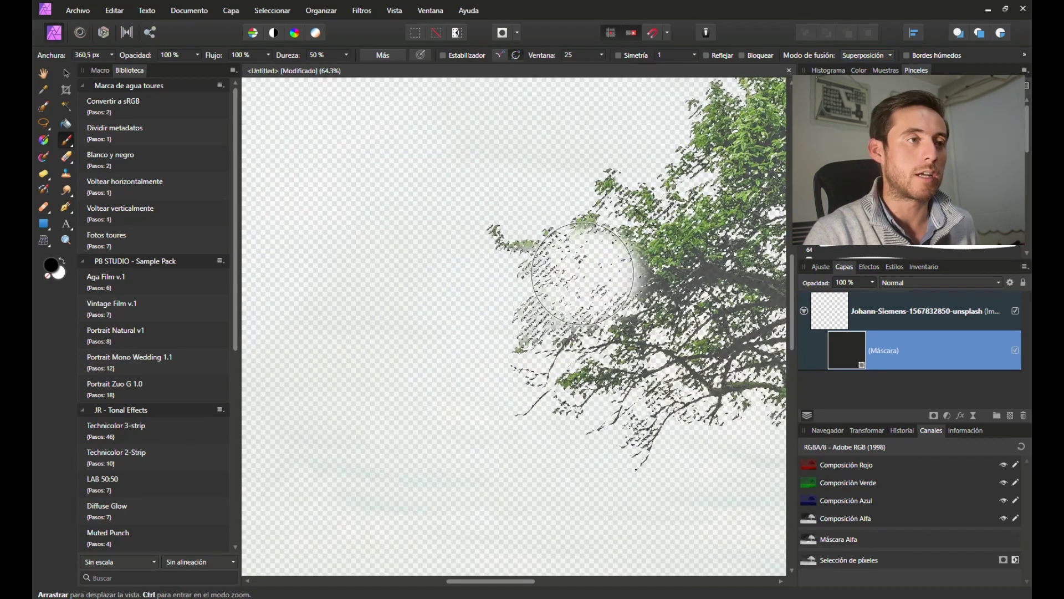
{"action": "left_click", "coordinate": [847, 348], "text": "alt"}
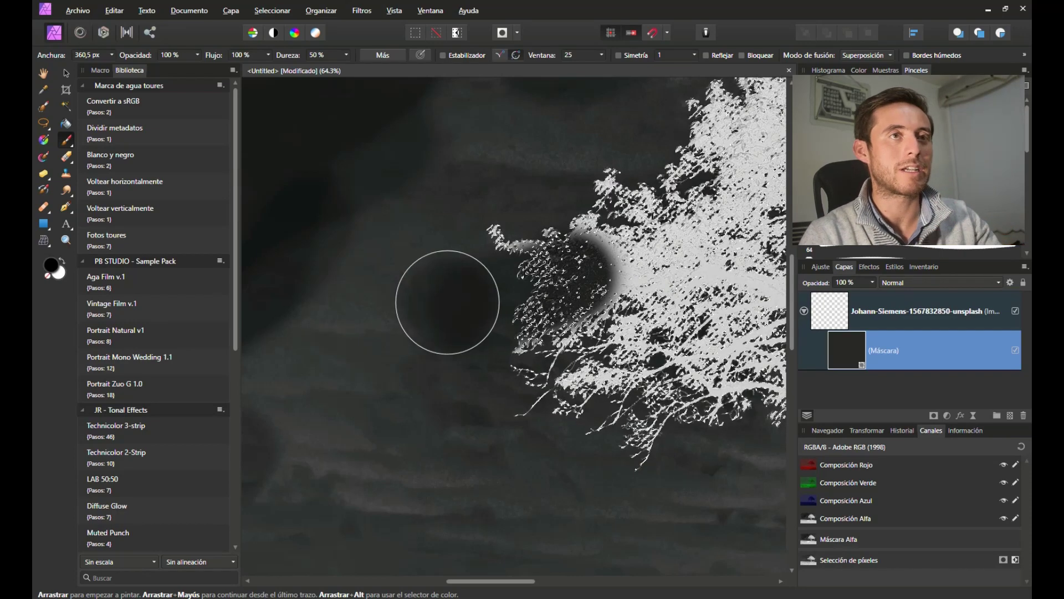
{"action": "left_click", "coordinate": [536, 301]}
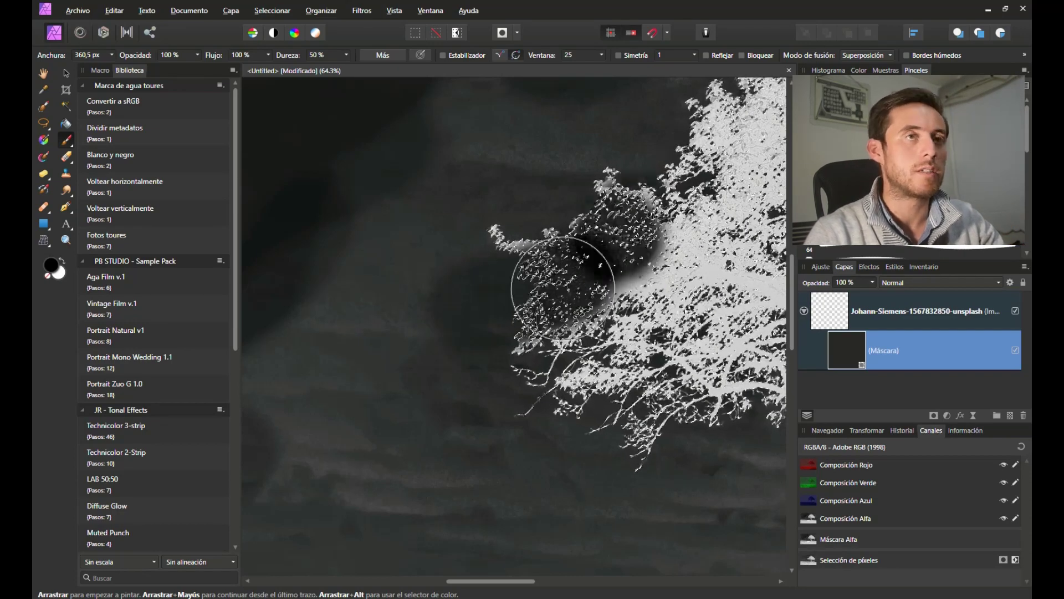
{"action": "key", "text": "ctrl+z"}
{"action": "key", "text": "ctrl+z"}
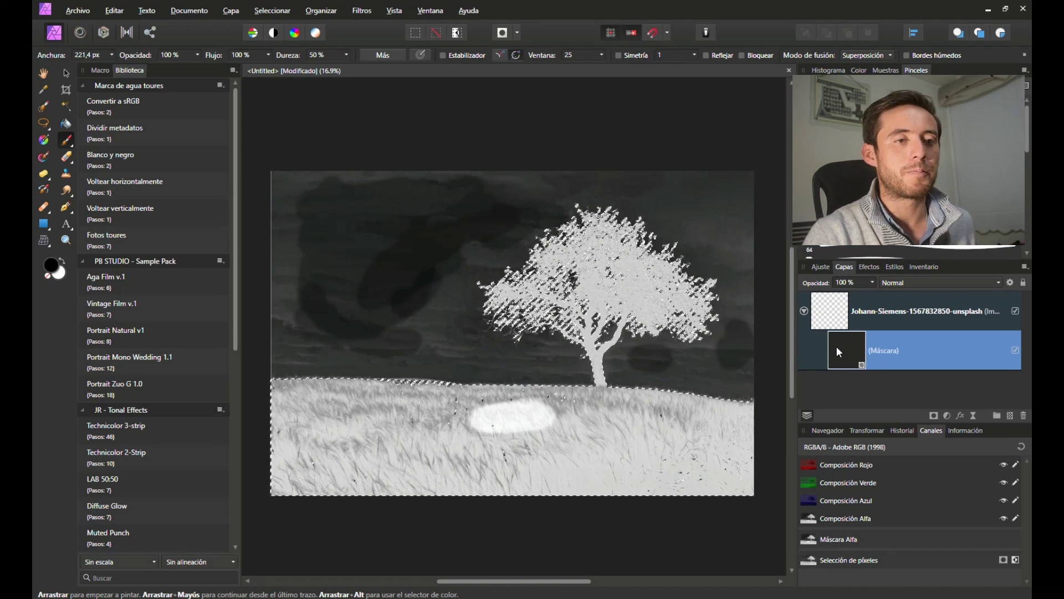
Create a greyscale layer from the Composición Alfa channel and view that new pixel layer in isolation
{"action": "right_click", "coordinate": [837, 516]}
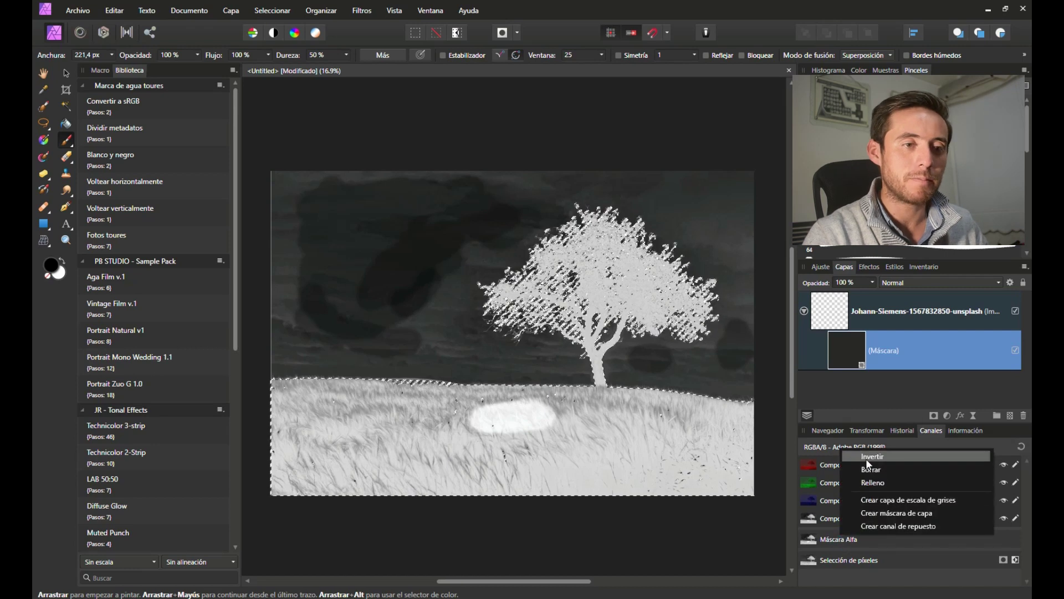
{"action": "left_click", "coordinate": [881, 500]}
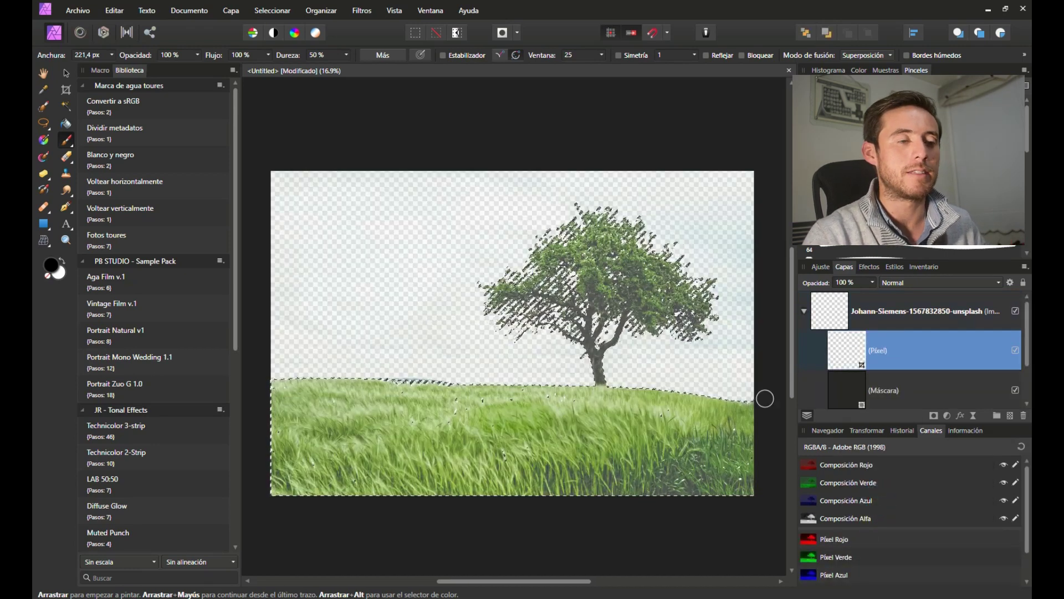
{"action": "left_click", "coordinate": [846, 346], "text": "alt"}
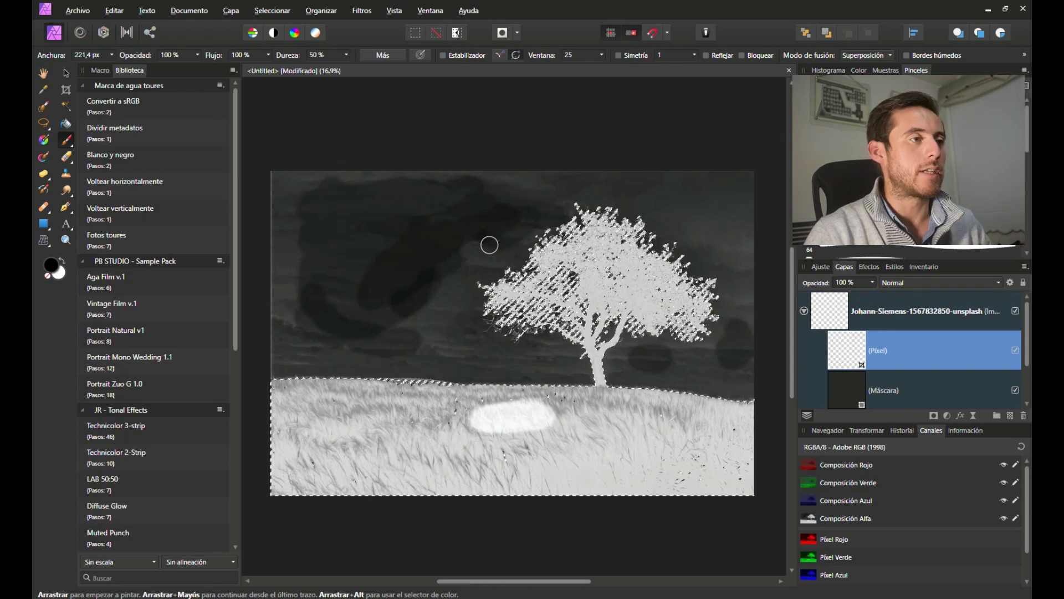
In the isolated greyscale layer, paint the tree's outer left branches white and the adjacent patch of sky black
{"action": "scroll", "coordinate": [489, 244], "scroll_direction": "up", "scroll_amount": 10}
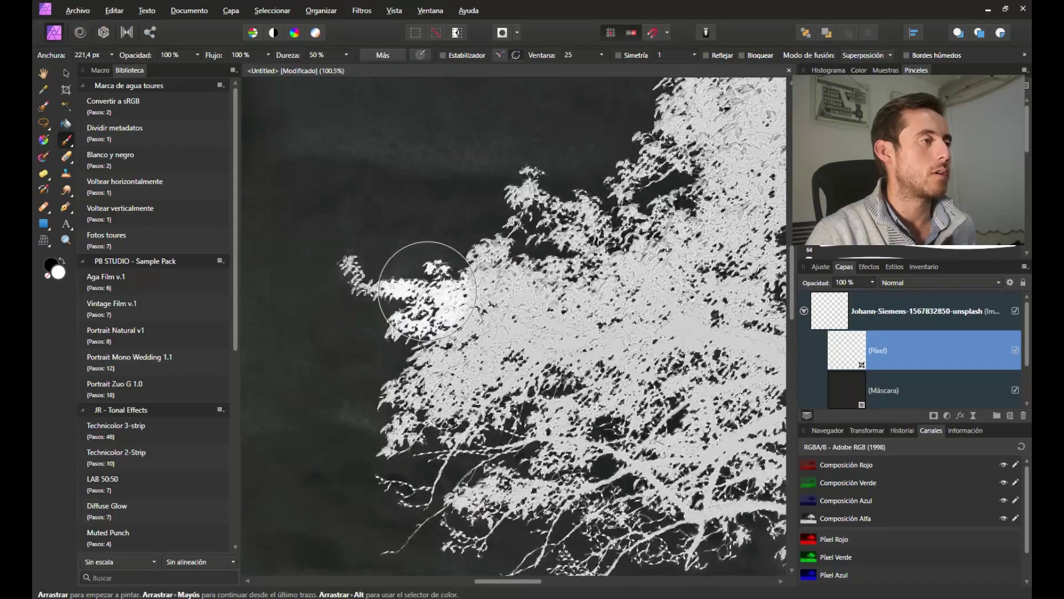
{"action": "left_click_drag", "start_coordinate": [427, 291], "coordinate": [439, 309]}
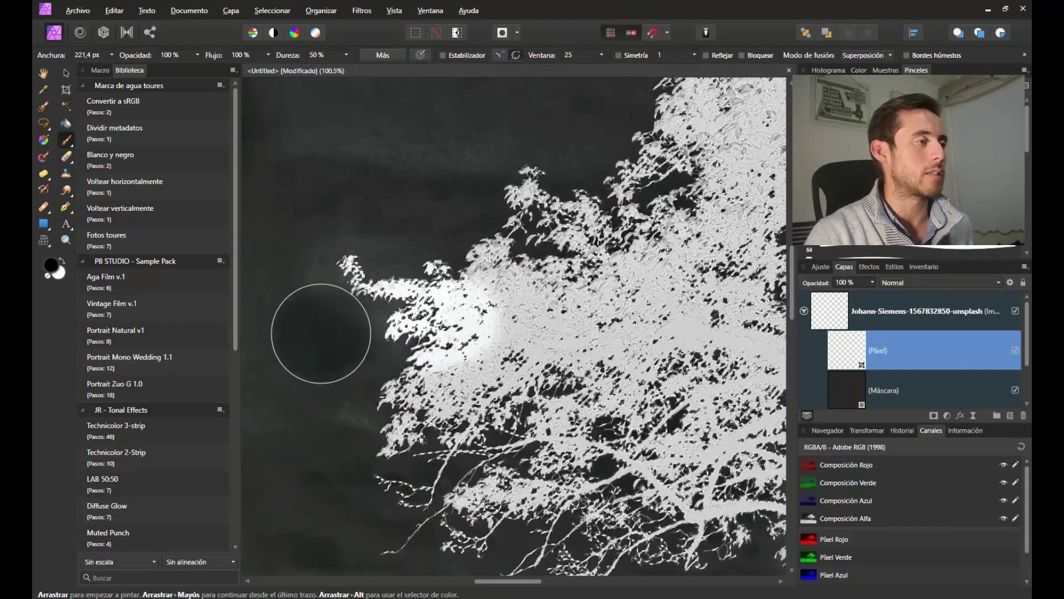
{"action": "left_click_drag", "start_coordinate": [319, 339], "coordinate": [345, 331]}
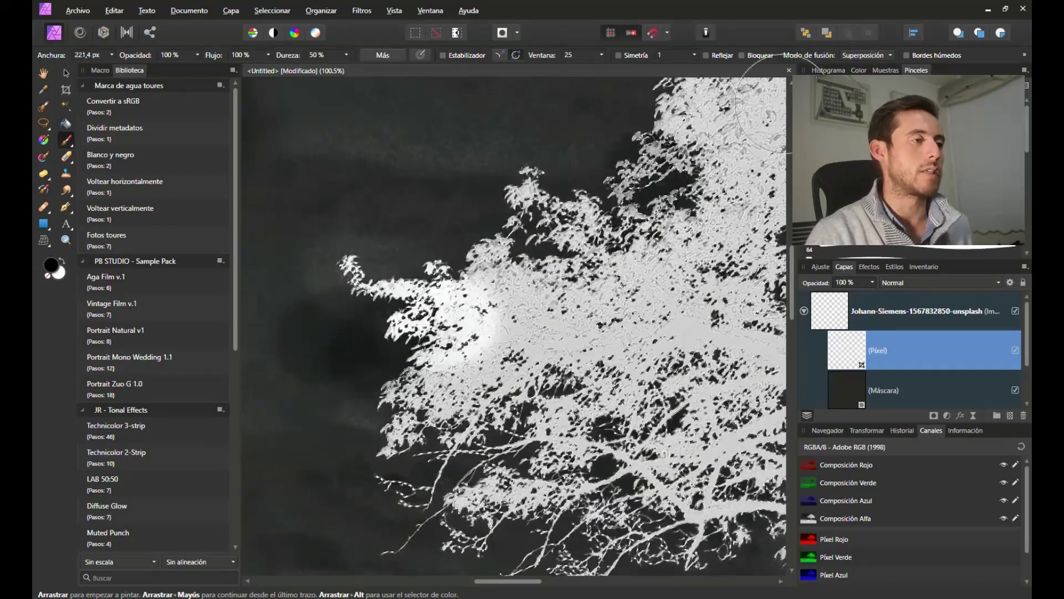
Try painting black over the left branches with the brush blend mode set to Normal, undo the stroke, and restore Superposición
{"action": "left_click", "coordinate": [868, 56]}
{"action": "left_click", "coordinate": [857, 67]}
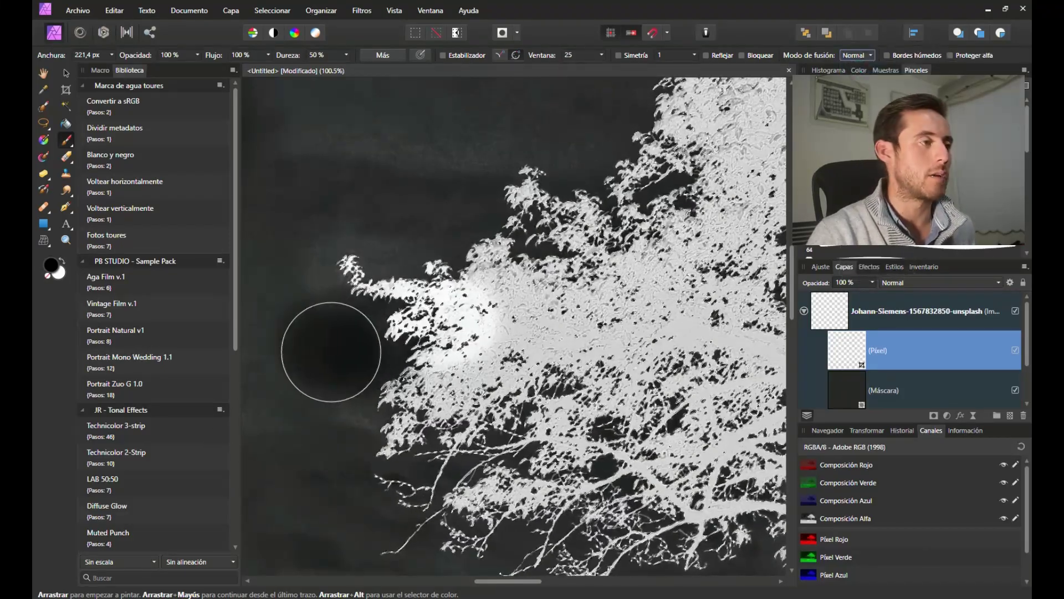
{"action": "left_click_drag", "start_coordinate": [331, 352], "coordinate": [403, 330]}
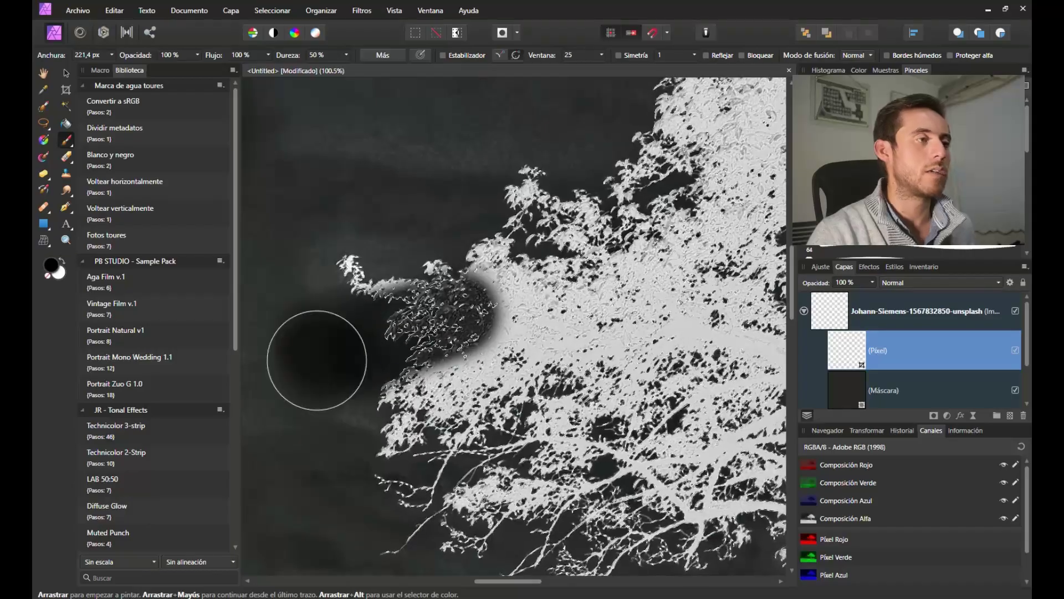
{"action": "key", "text": "ctrl+z"}
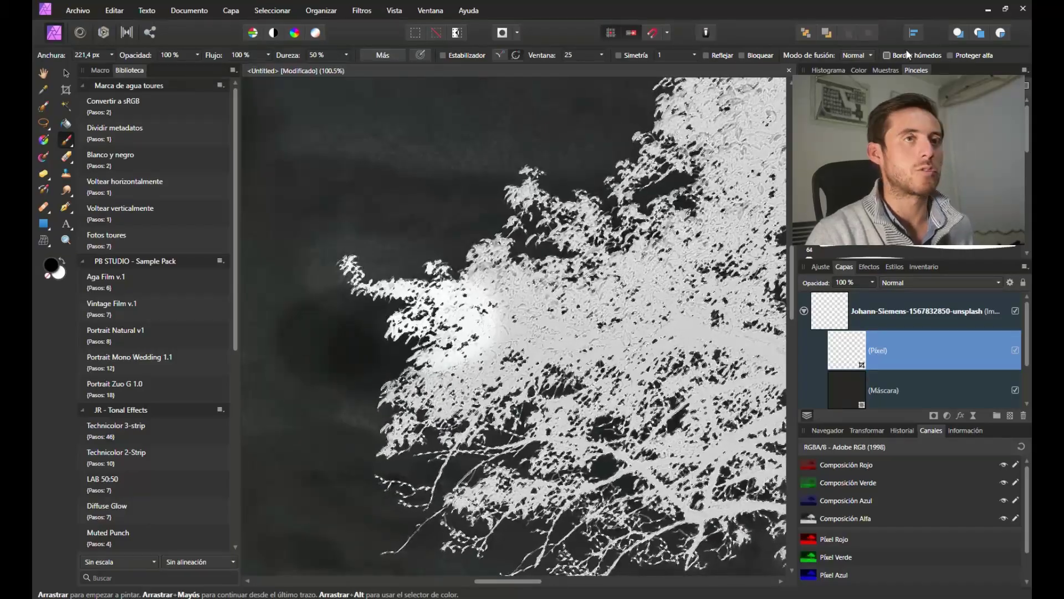
{"action": "left_click", "coordinate": [868, 55]}
{"action": "left_click", "coordinate": [863, 126]}
Switch to white and paint over the rest of the tree and the grass, using a brush about 2072 px wide for the grass
{"action": "key", "text": "x"}
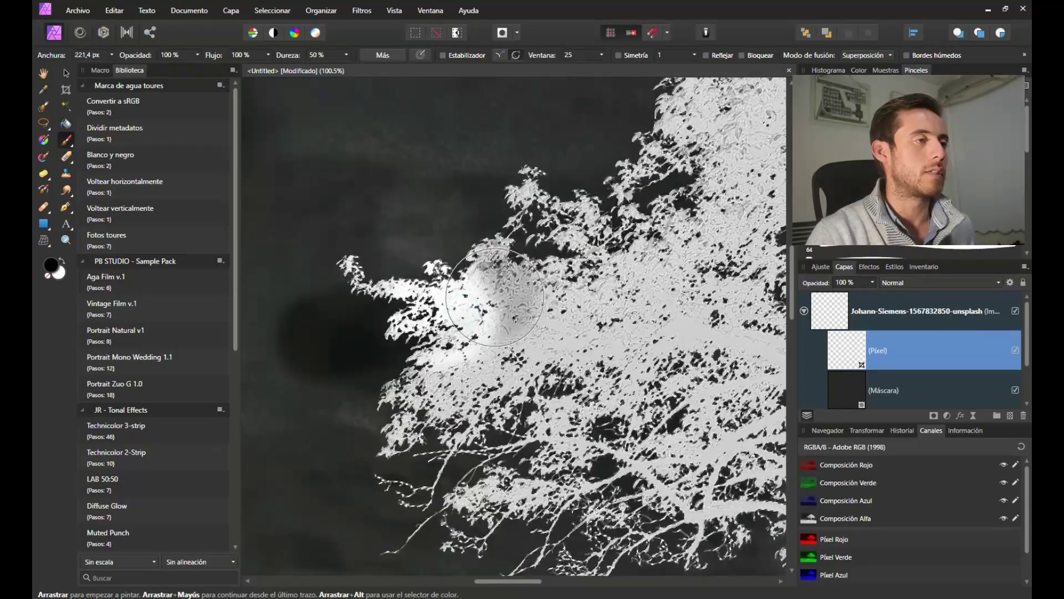
{"action": "mouse_move", "coordinate": [444, 316]}
{"action": "left_mouse_down"}
{"action": "mouse_move", "coordinate": [383, 365]}
{"action": "mouse_move", "coordinate": [434, 503]}
{"action": "left_mouse_up"}
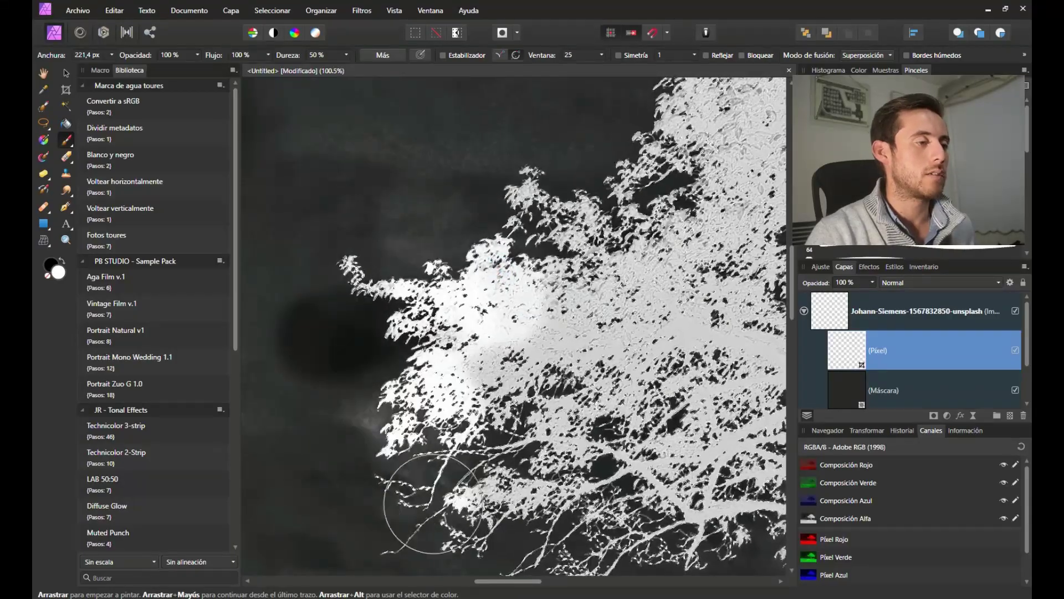
{"action": "scroll", "coordinate": [452, 496], "scroll_direction": "down", "scroll_amount": 3}
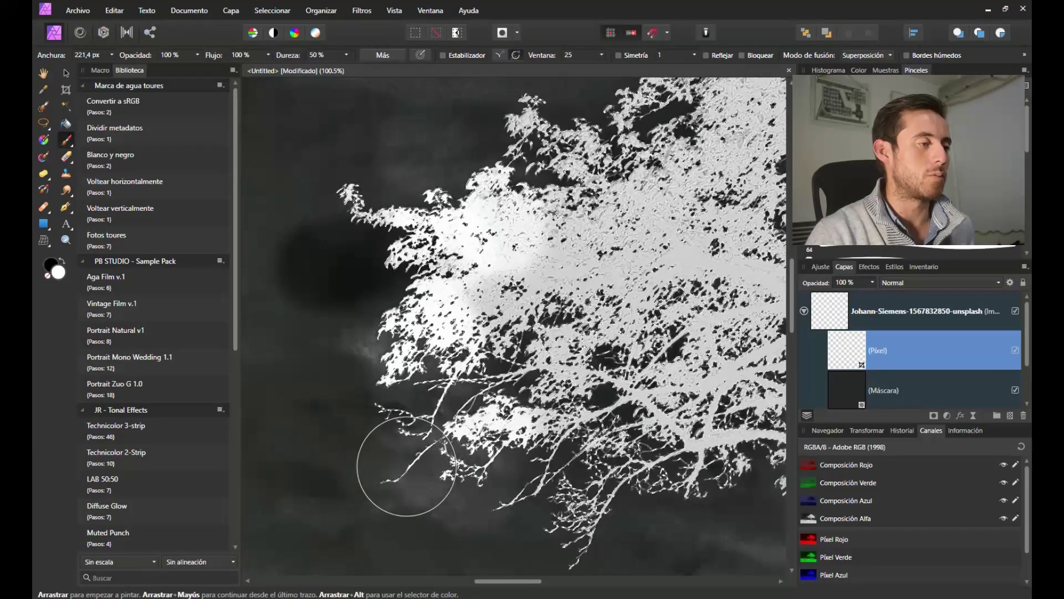
{"action": "scroll", "coordinate": [380, 392], "scroll_direction": "down", "scroll_amount": 8}
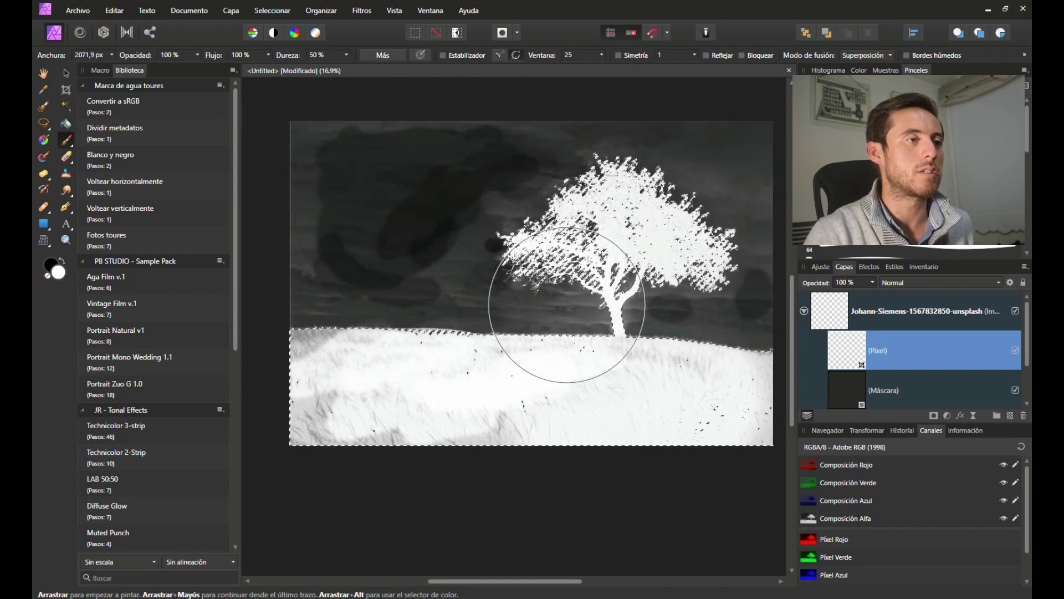
{"action": "mouse_move", "coordinate": [505, 427]}
{"action": "left_mouse_down"}
{"action": "mouse_move", "coordinate": [317, 401]}
{"action": "mouse_move", "coordinate": [557, 392]}
{"action": "left_mouse_up"}
{"action": "left_click_drag", "start_coordinate": [513, 361], "coordinate": [499, 365]}
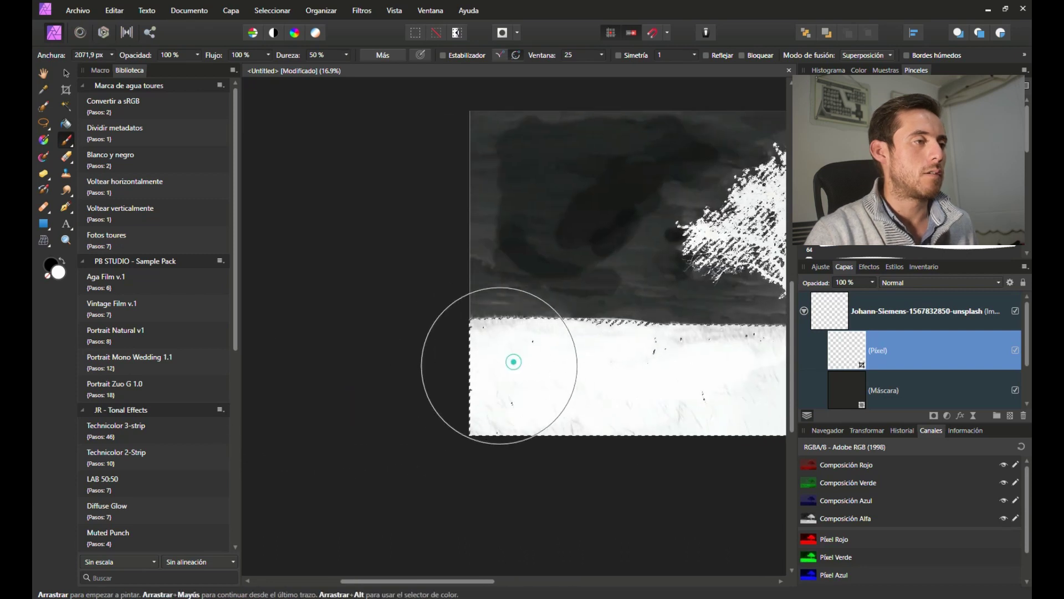
Reduce the brush width to about 730 px, switch to black, and paint over the sky around the tree
{"action": "left_click_drag", "start_coordinate": [634, 285], "coordinate": [435, 327]}
{"action": "key", "text": "bracketleft"}
{"action": "key", "text": "bracketleft"}
{"action": "key", "text": "bracketleft"}
{"action": "key", "text": "bracketleft"}
{"action": "key", "text": "bracketleft"}
{"action": "key", "text": "bracketleft"}
{"action": "key", "text": "bracketleft"}
{"action": "key", "text": "bracketleft"}
{"action": "key", "text": "bracketleft"}
{"action": "key", "text": "x"}
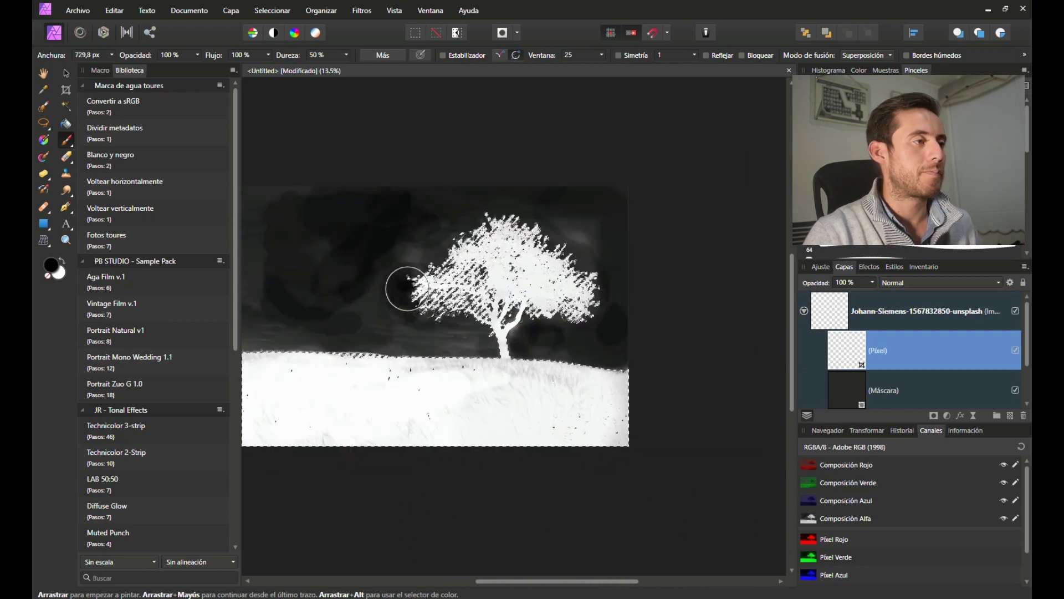
{"action": "scroll", "coordinate": [413, 295], "scroll_direction": "up", "scroll_amount": 5}
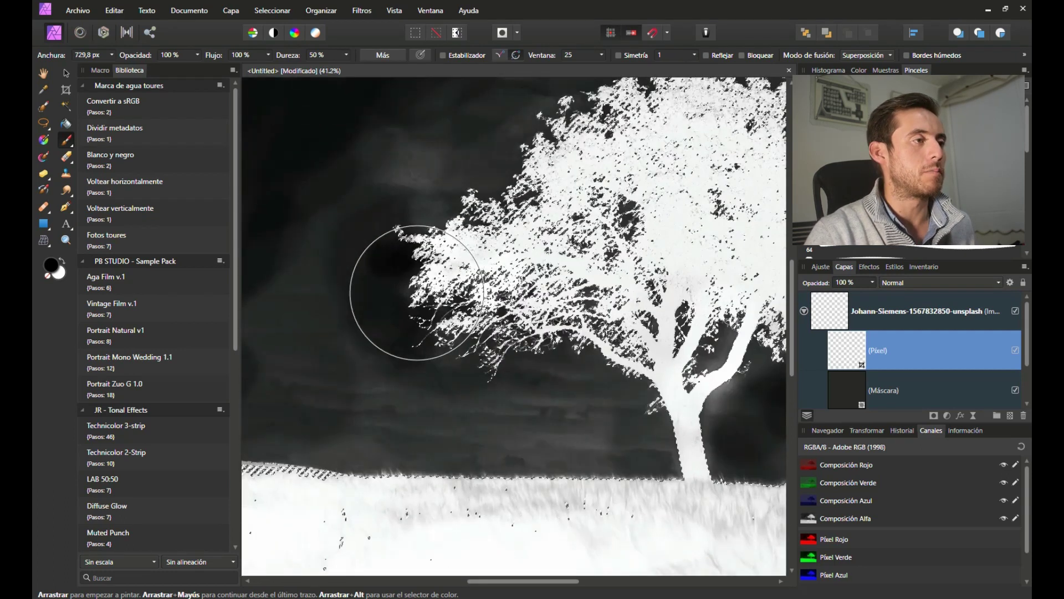
{"action": "scroll", "coordinate": [344, 265], "scroll_direction": "down", "scroll_amount": 6}
{"action": "mouse_move", "coordinate": [345, 267]}
{"action": "left_mouse_down"}
{"action": "mouse_move", "coordinate": [360, 222]}
{"action": "mouse_move", "coordinate": [331, 195]}
{"action": "mouse_move", "coordinate": [412, 186]}
{"action": "left_mouse_up"}
{"action": "mouse_move", "coordinate": [373, 215]}
{"action": "left_mouse_down"}
{"action": "mouse_move", "coordinate": [363, 194]}
{"action": "mouse_move", "coordinate": [348, 195]}
{"action": "mouse_move", "coordinate": [383, 192]}
{"action": "mouse_move", "coordinate": [330, 189]}
{"action": "left_mouse_up"}
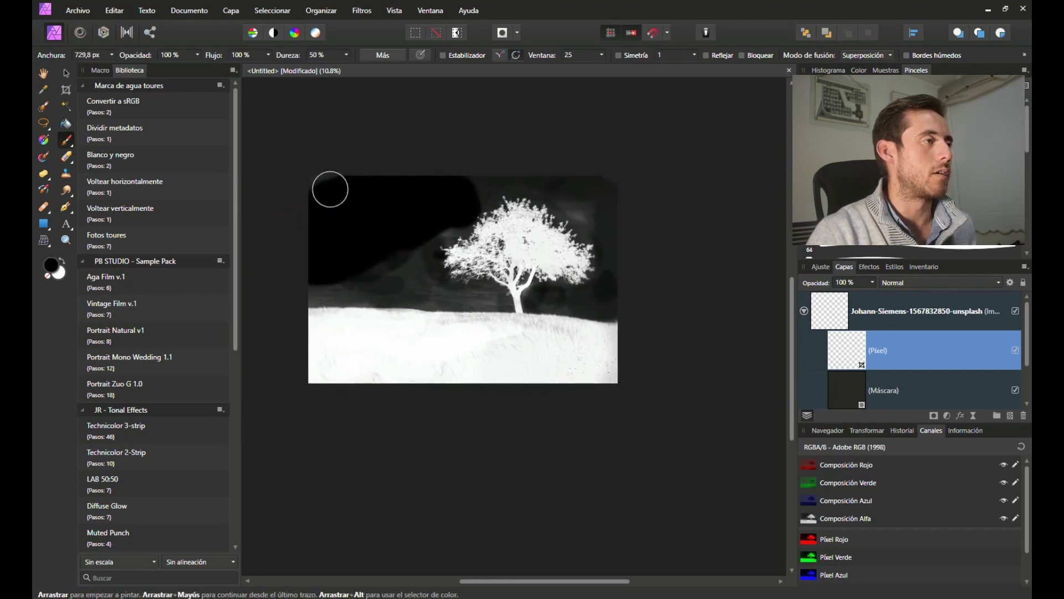
{"action": "mouse_move", "coordinate": [350, 268]}
{"action": "left_mouse_down"}
{"action": "mouse_move", "coordinate": [465, 280]}
{"action": "mouse_move", "coordinate": [455, 261]}
{"action": "mouse_move", "coordinate": [491, 252]}
{"action": "mouse_move", "coordinate": [528, 222]}
{"action": "mouse_move", "coordinate": [524, 212]}
{"action": "mouse_move", "coordinate": [569, 233]}
{"action": "mouse_move", "coordinate": [544, 209]}
{"action": "mouse_move", "coordinate": [487, 211]}
{"action": "left_mouse_up"}
{"action": "left_click_drag", "start_coordinate": [444, 247], "coordinate": [504, 195]}
Delete the old layer mask and rasterize the painted greyscale pixel layer to a mask
{"action": "left_click", "coordinate": [871, 392]}
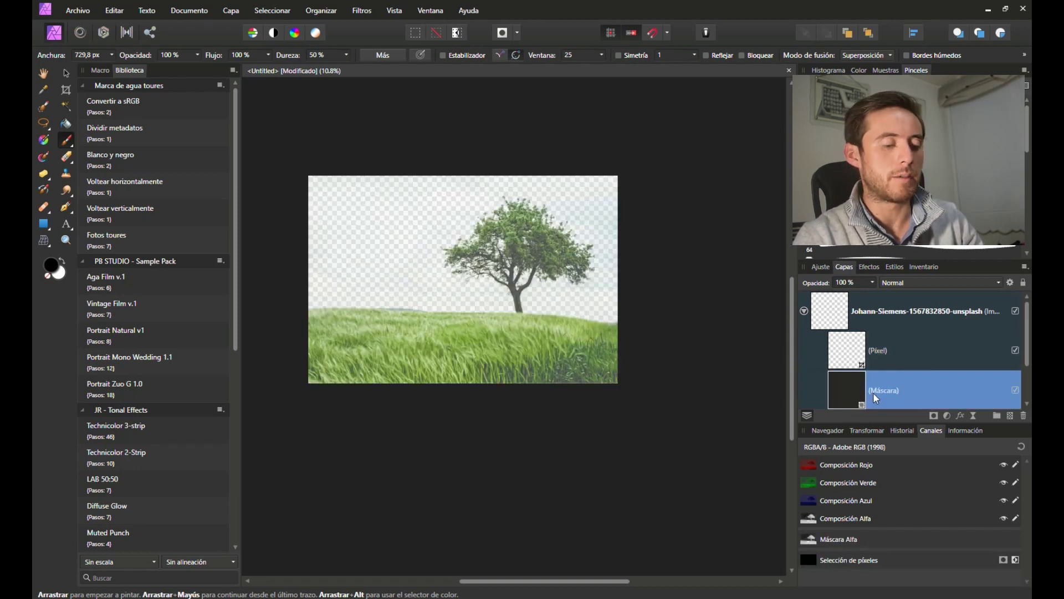
{"action": "key", "text": "Delete"}
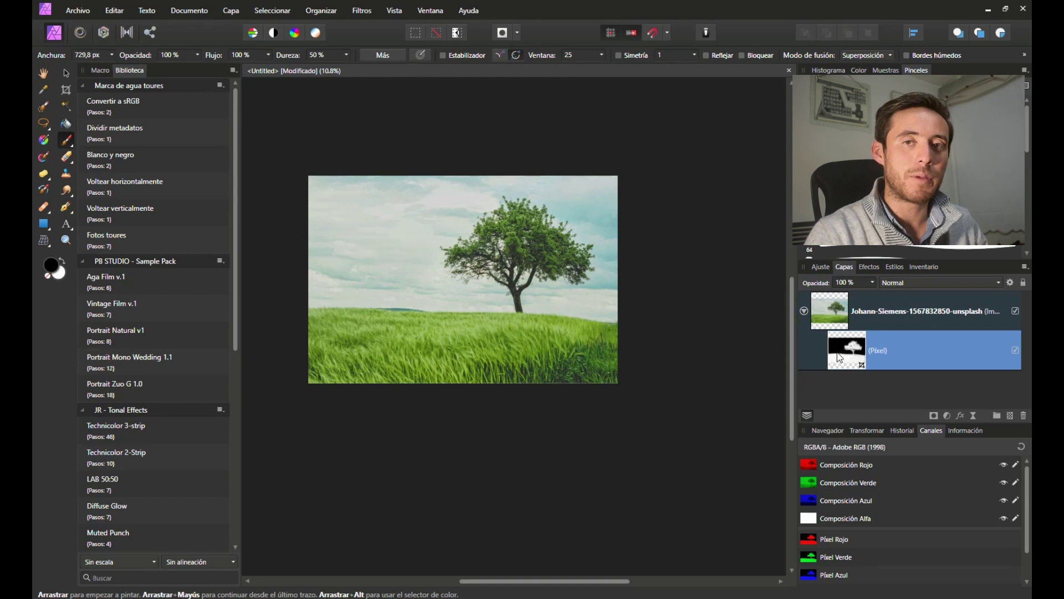
{"action": "left_click", "coordinate": [232, 10]}
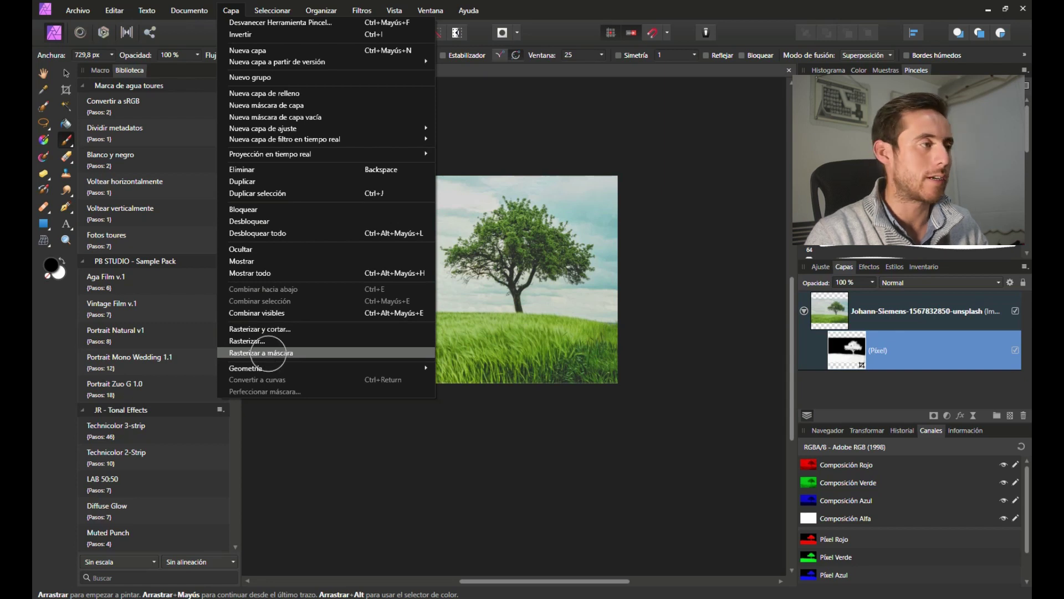
{"action": "left_click", "coordinate": [269, 355]}
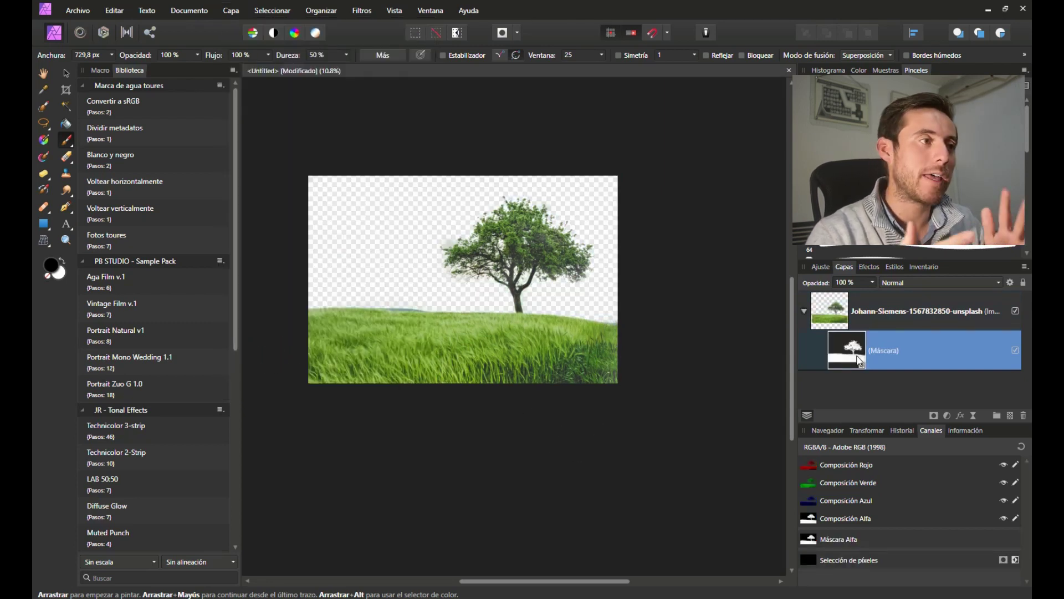
{"action": "scroll", "coordinate": [494, 242], "scroll_direction": "up", "scroll_amount": 4}
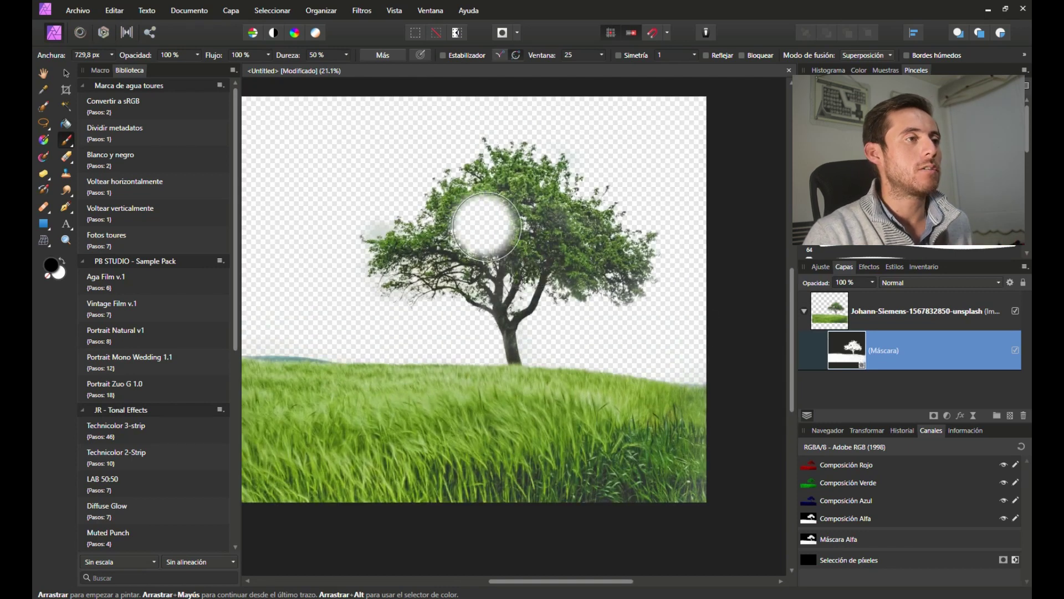
{"action": "scroll", "coordinate": [526, 150], "scroll_direction": "up", "scroll_amount": 4}
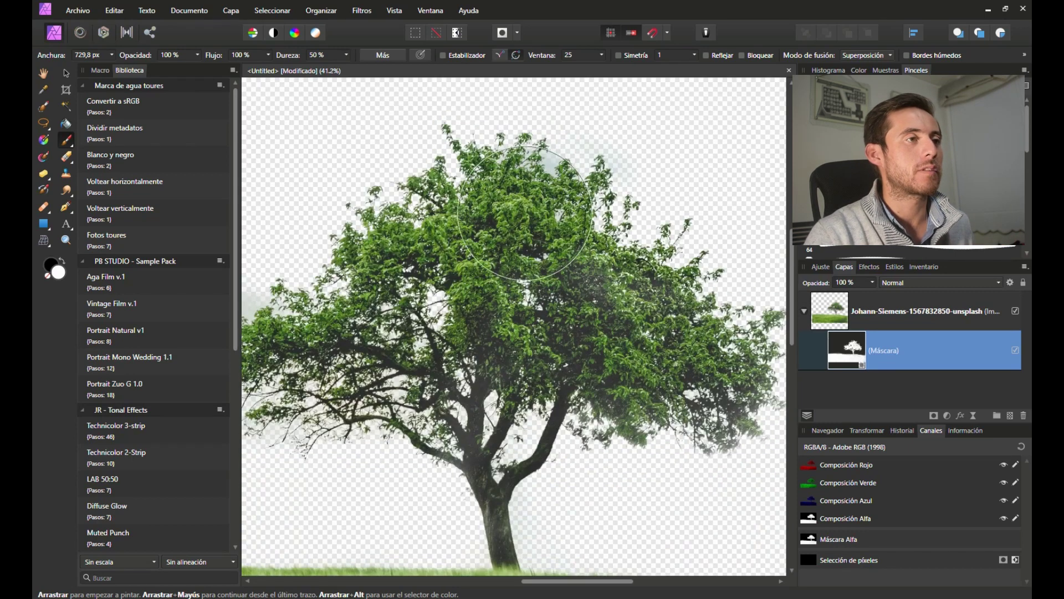
{"action": "scroll", "coordinate": [577, 344], "scroll_direction": "down", "scroll_amount": 4}
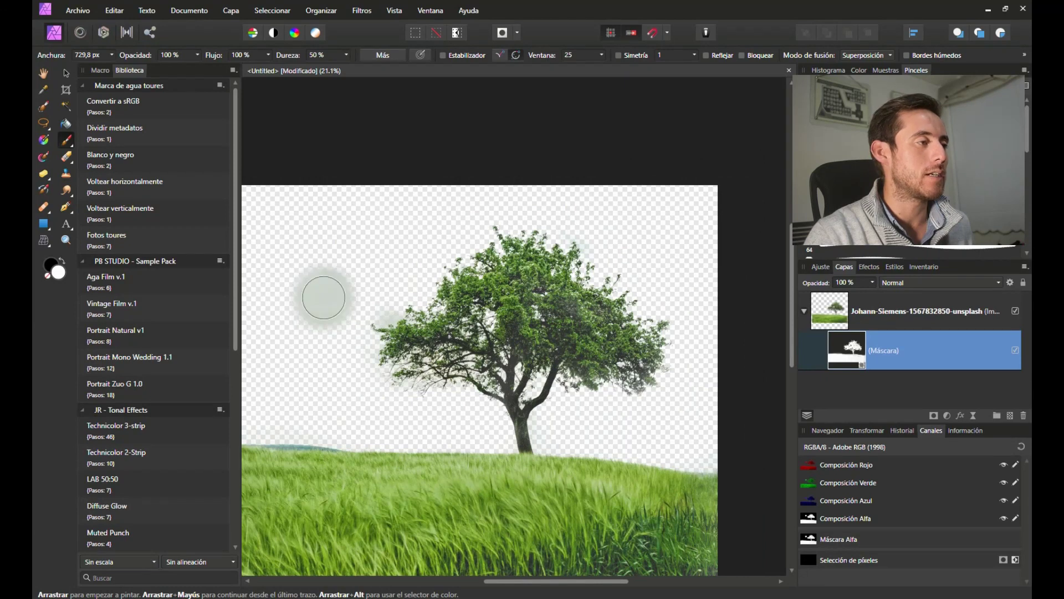
{"action": "scroll", "coordinate": [333, 311], "scroll_direction": "down", "scroll_amount": 4}
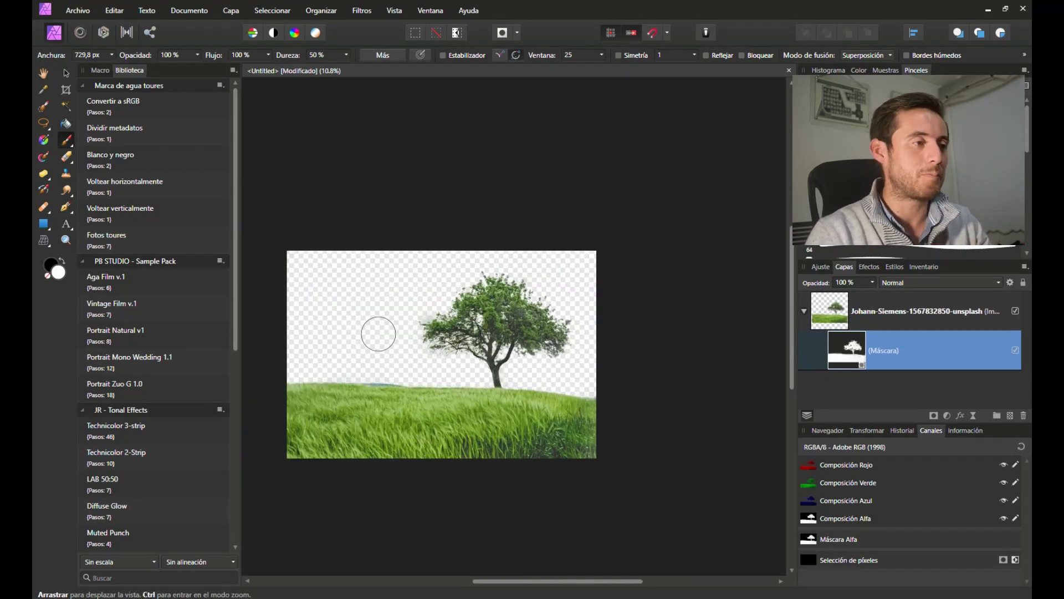
{"action": "left_click_drag", "start_coordinate": [383, 330], "coordinate": [413, 330]}
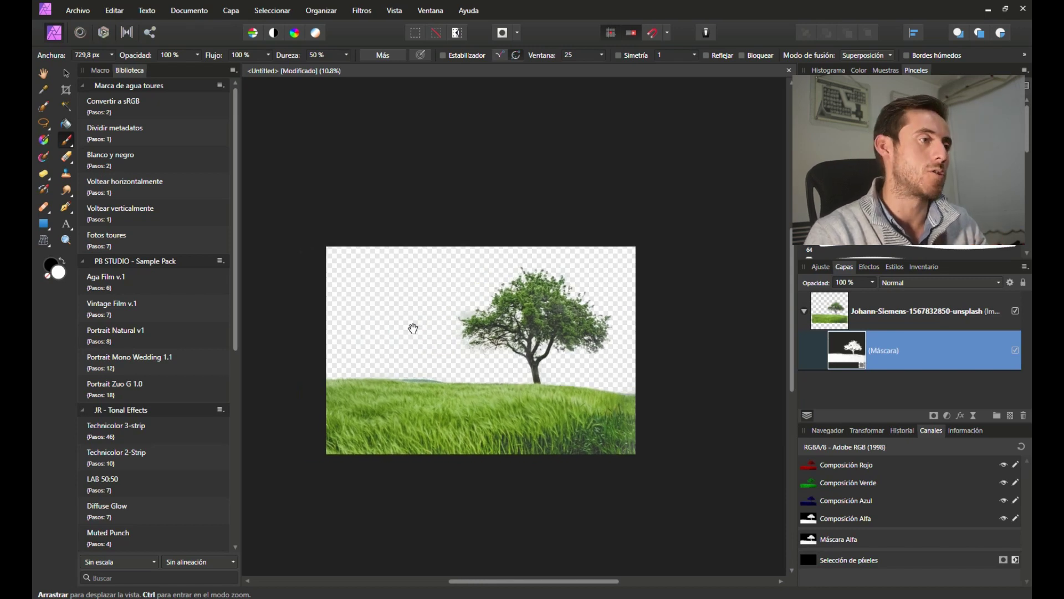
Search the Unsplash stock photos for "sunset" and place the pink cloudy sky photo over the canvas
{"action": "left_click", "coordinate": [925, 267]}
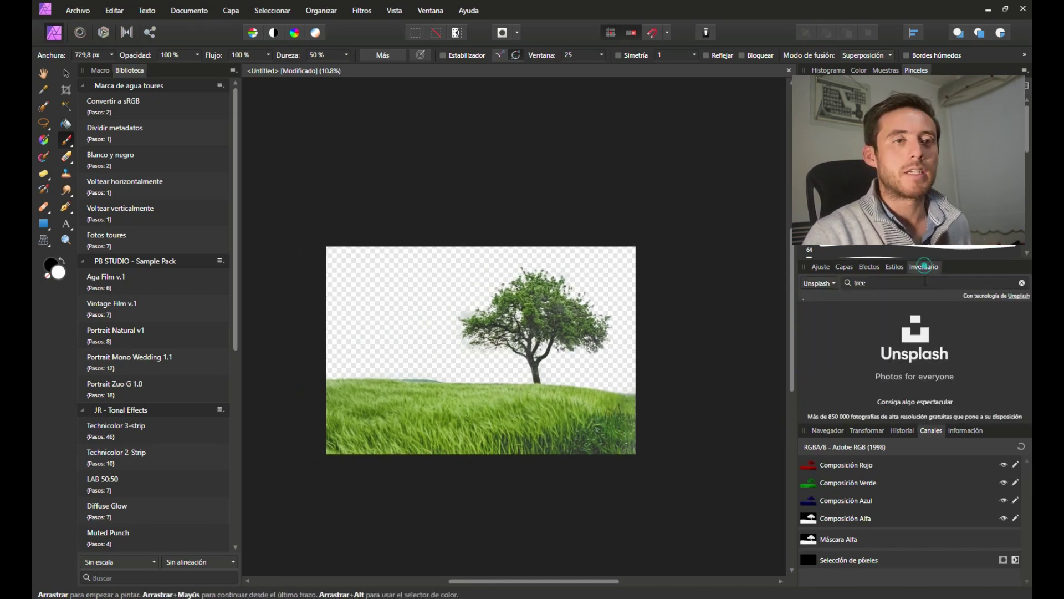
{"action": "key", "text": "BackSpace"}
{"action": "key", "text": "BackSpace"}
{"action": "key", "text": "BackSpace"}
{"action": "key", "text": "BackSpace"}
{"action": "type", "text": "sunset"}
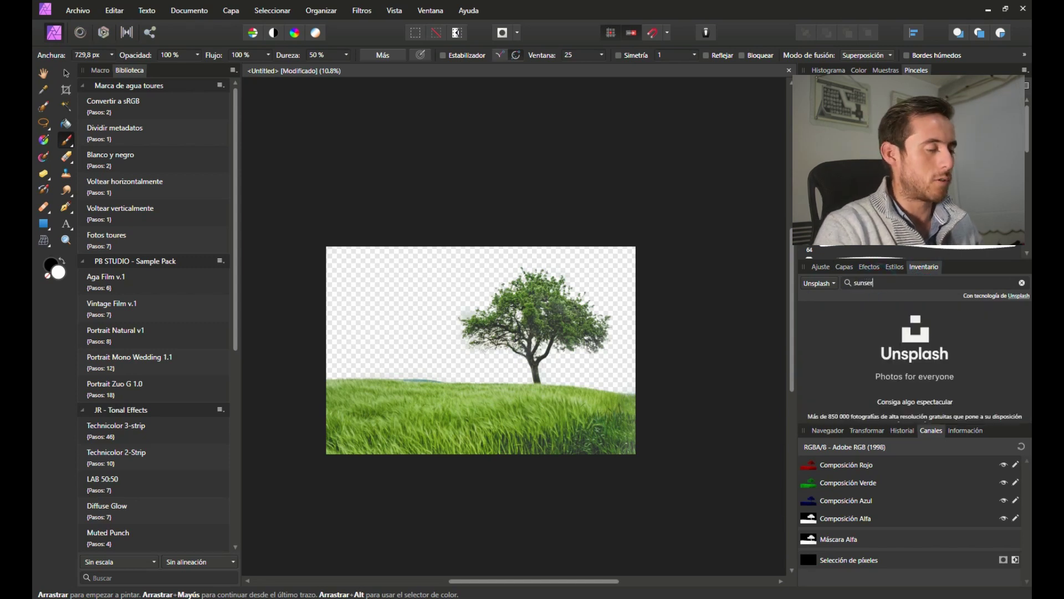
{"action": "left_click_drag", "start_coordinate": [887, 335], "coordinate": [444, 319]}
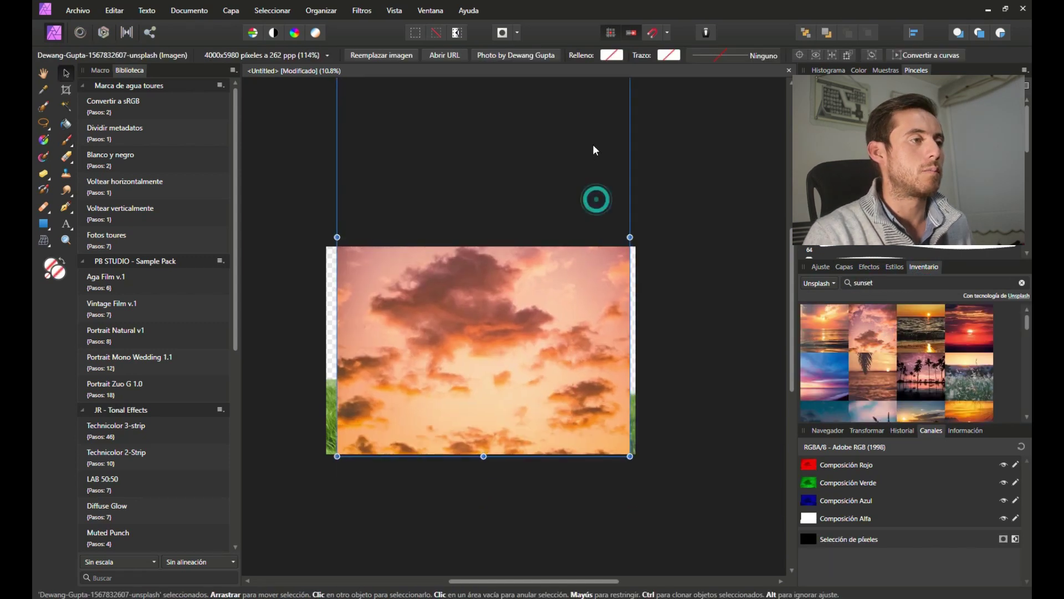
Move the sunset photo layer beneath the masked tree layer and clear the selection
{"action": "left_click", "coordinate": [844, 267]}
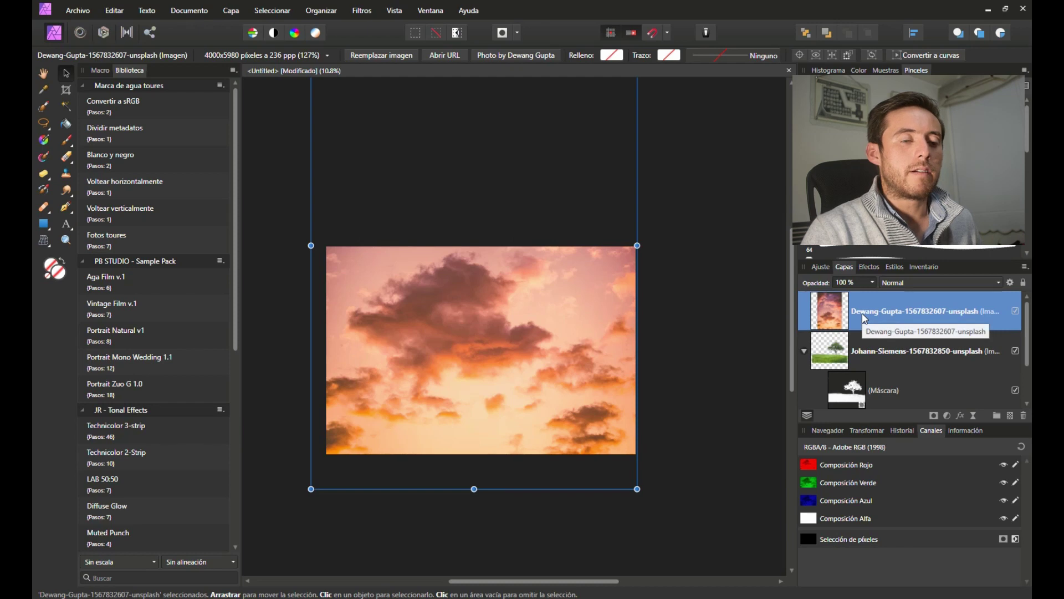
{"action": "left_click_drag", "start_coordinate": [863, 314], "coordinate": [853, 377]}
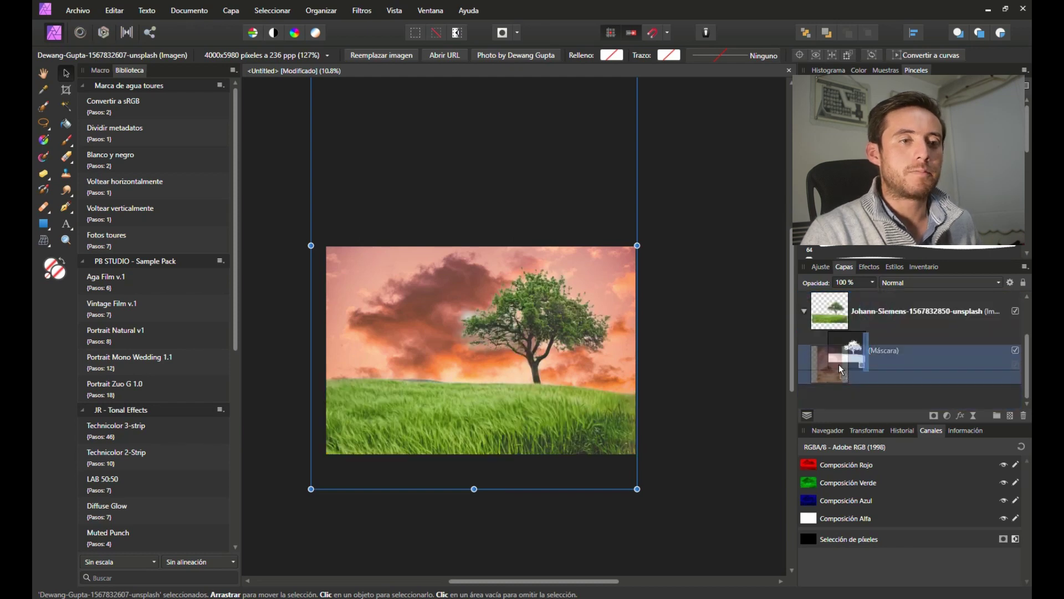
{"action": "key", "text": "ctrl+d"}
{"action": "scroll", "coordinate": [623, 369], "scroll_direction": "down", "scroll_amount": 2}
{"action": "scroll", "coordinate": [623, 368], "scroll_direction": "up", "scroll_amount": 2}
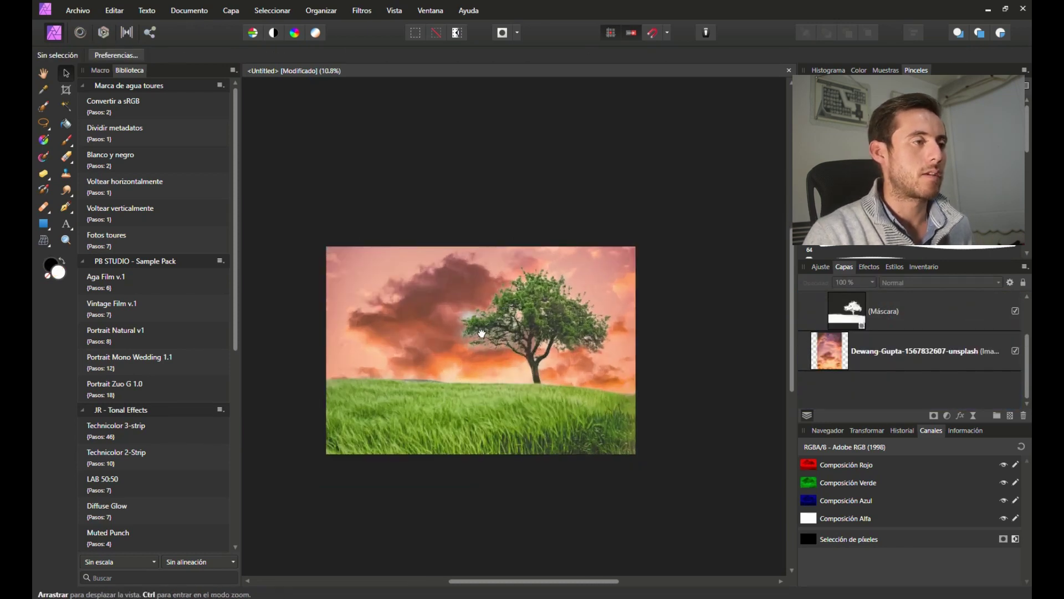
{"action": "scroll", "coordinate": [537, 365], "scroll_direction": "left", "scroll_amount": 1}
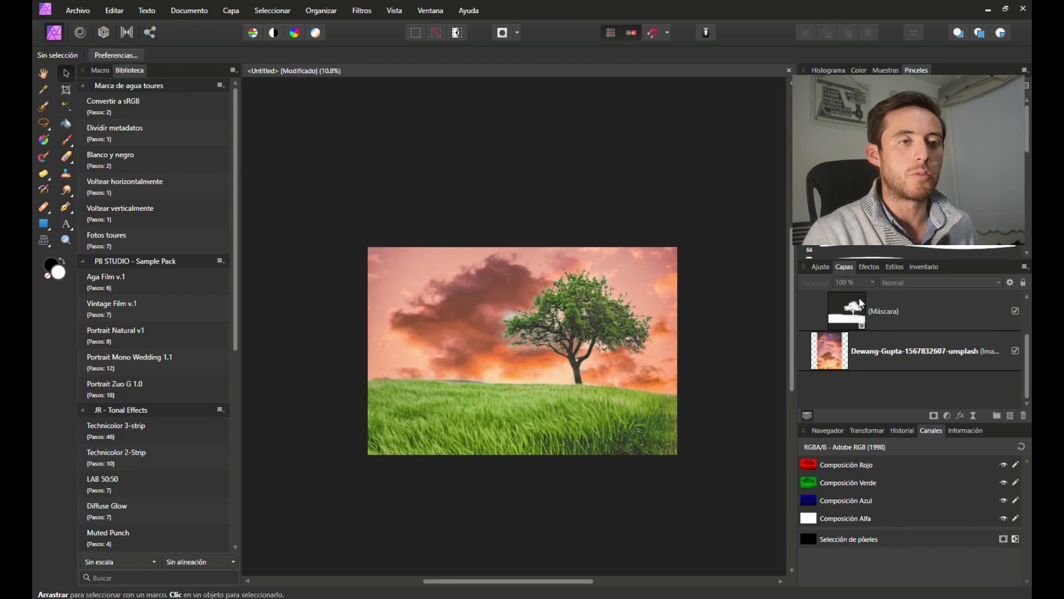
Paint black on the tree layer's mask over the pale halo beside the tree's upper-left branches
{"action": "scroll", "coordinate": [507, 319], "scroll_direction": "up", "scroll_amount": 5}
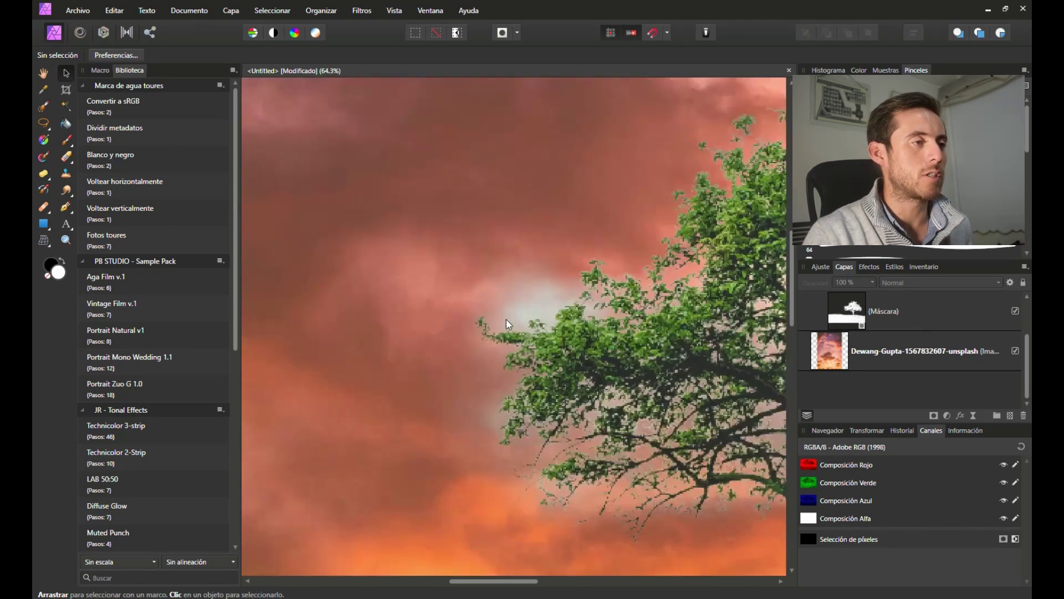
{"action": "left_click", "coordinate": [842, 313]}
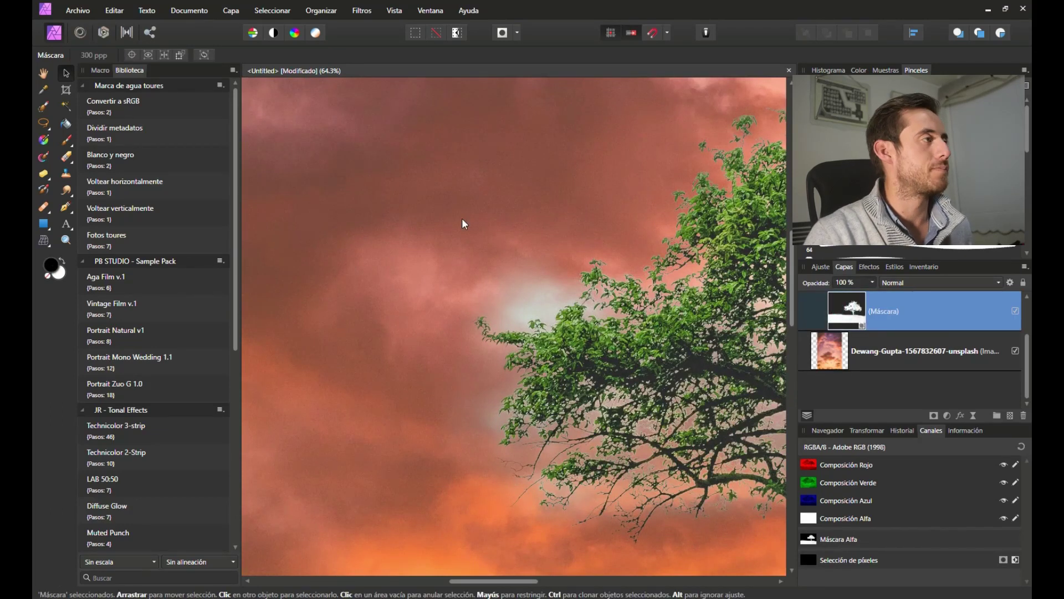
{"action": "key", "text": "b"}
{"action": "left_click_drag", "start_coordinate": [543, 278], "coordinate": [514, 298]}
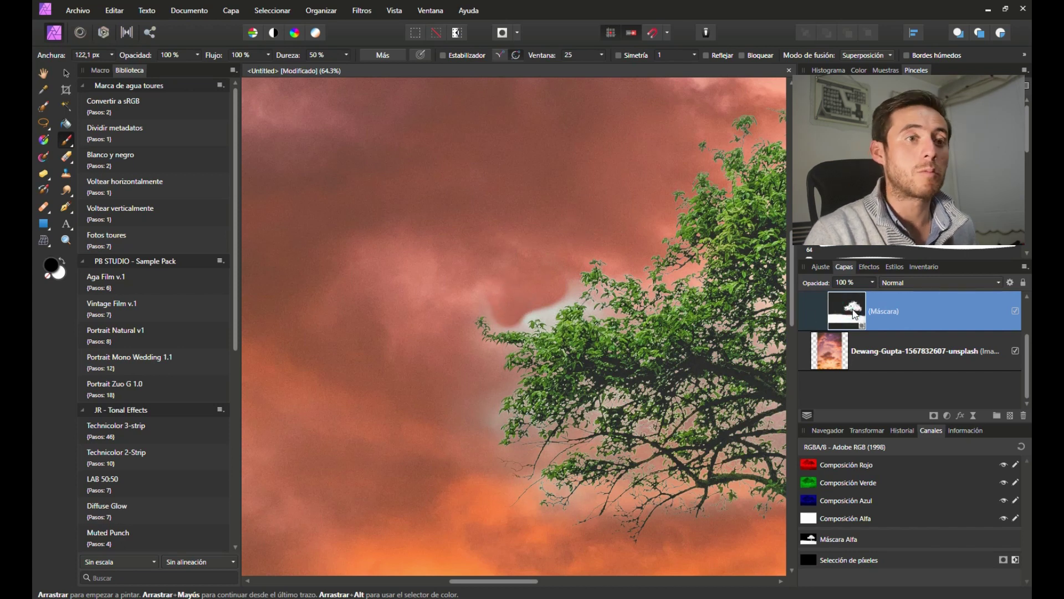
Hide the sunset photo layer and create a greyscale layer from the mask's alpha channel
{"action": "left_click", "coordinate": [1016, 351]}
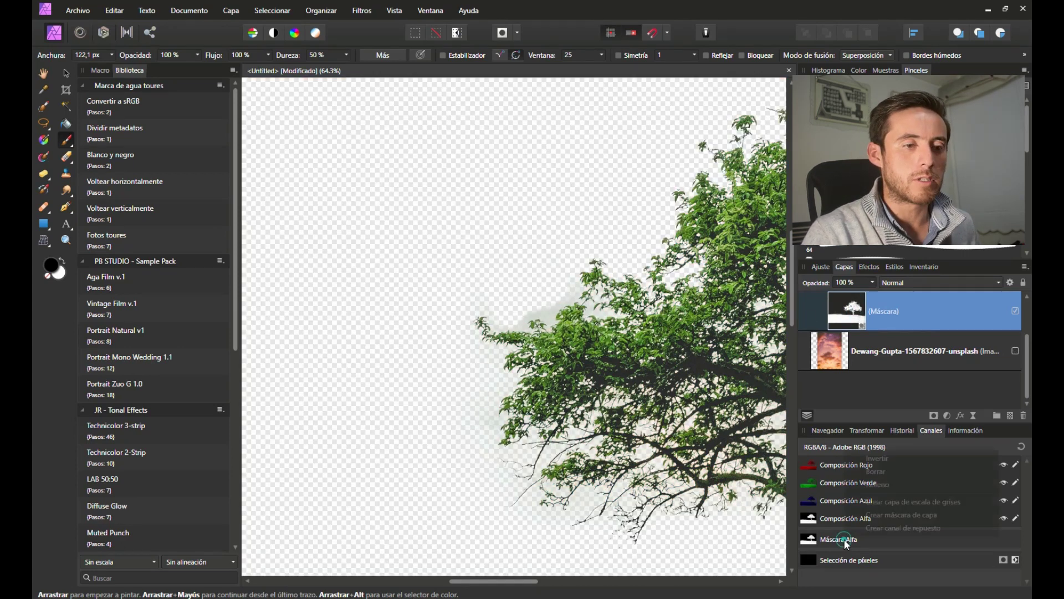
{"action": "right_click", "coordinate": [838, 537]}
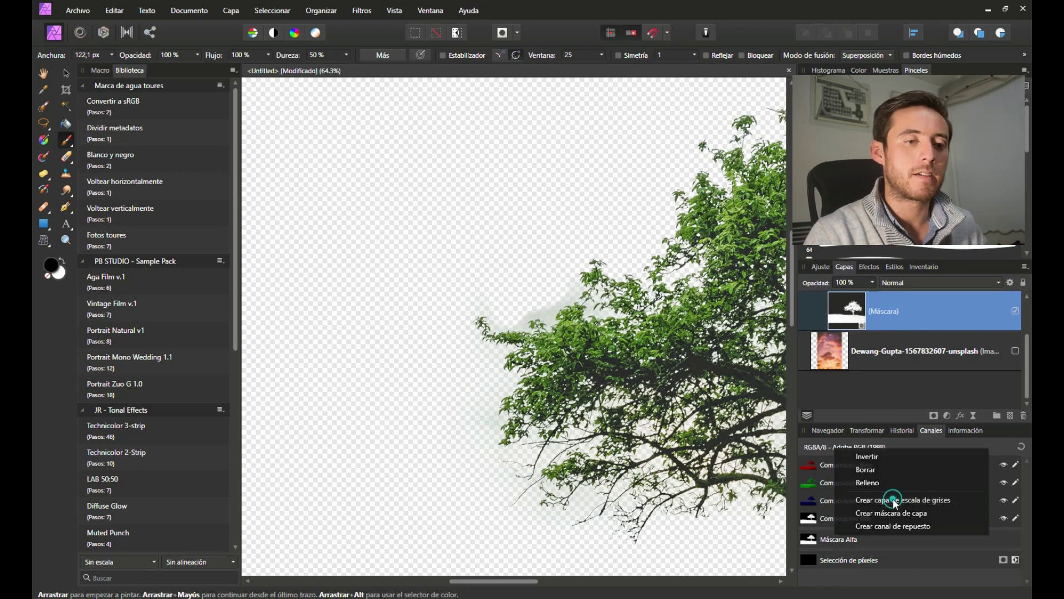
{"action": "left_click", "coordinate": [894, 501]}
{"action": "left_click", "coordinate": [920, 353], "text": "ctrl"}
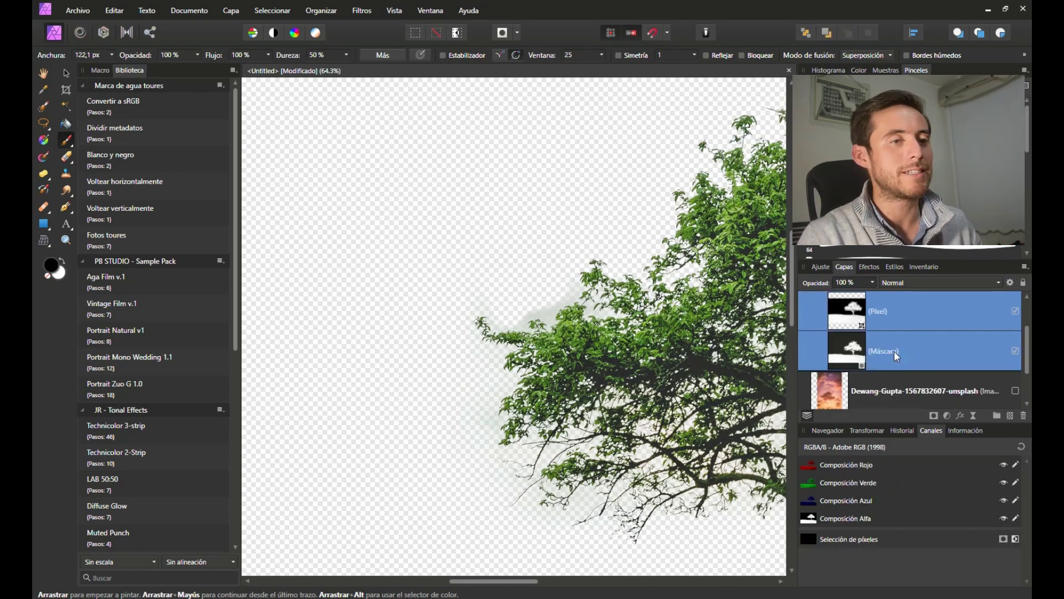
{"action": "key", "text": "Delete"}
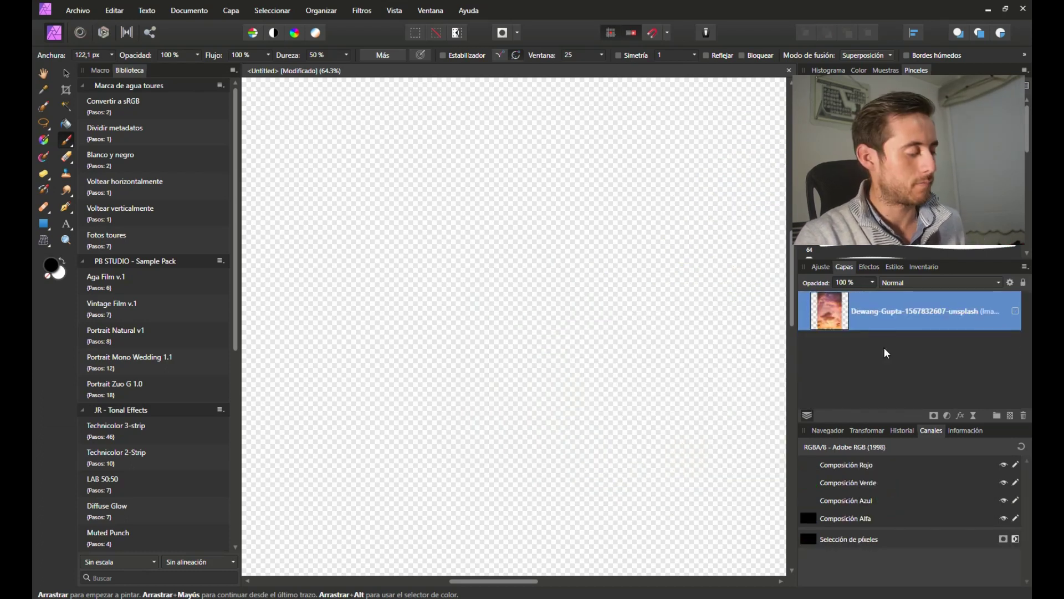
{"action": "key", "text": "ctrl+z"}
{"action": "key", "text": "ctrl+z"}
Delete the old mask from the tree layer, keeping the new greyscale pixel layer
{"action": "left_click", "coordinate": [805, 311]}
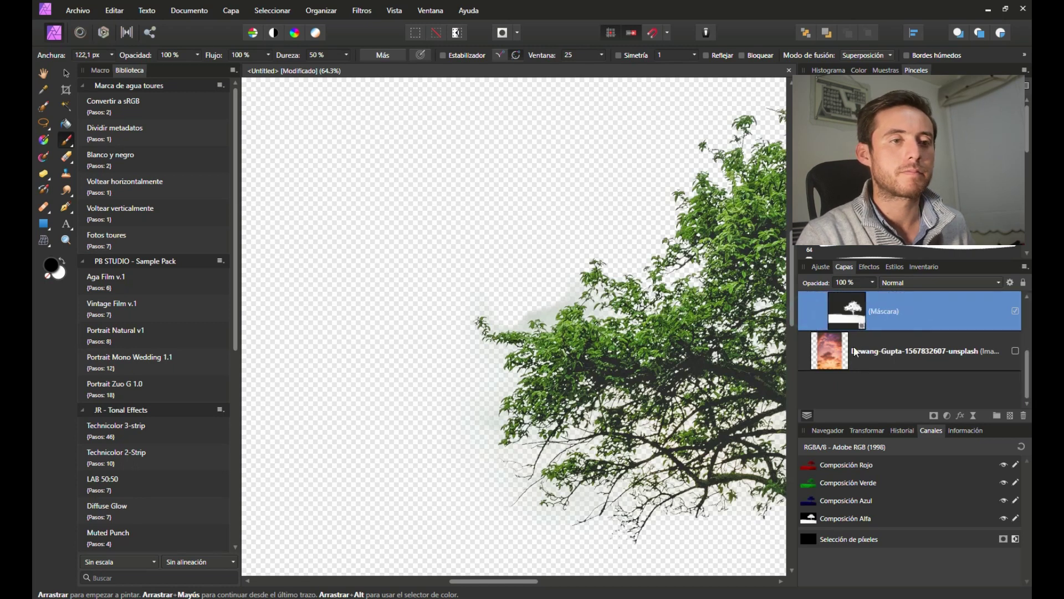
{"action": "left_click", "coordinate": [865, 317]}
{"action": "key", "text": "Delete"}
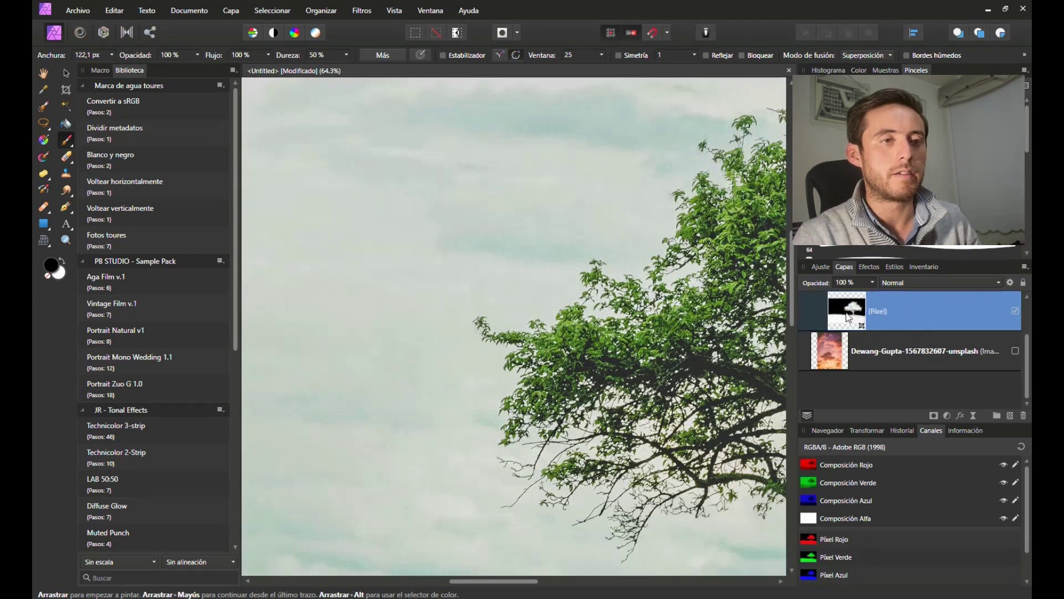
Isolate the greyscale pixel layer and paint black over the grey halo around the tree's outer and lower branches
{"action": "left_click", "coordinate": [852, 352], "text": "alt"}
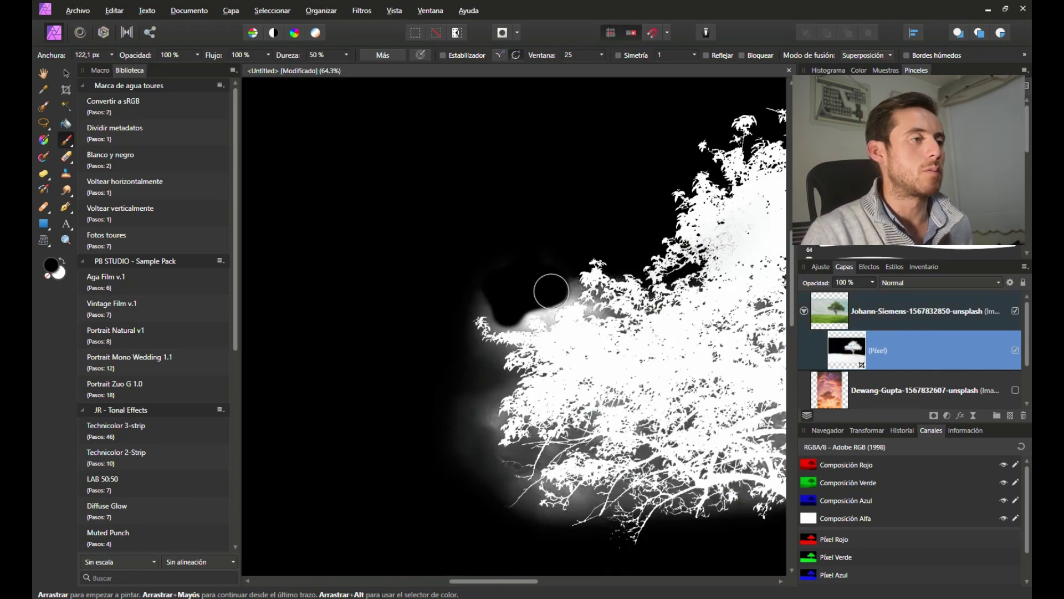
{"action": "mouse_move", "coordinate": [563, 289]}
{"action": "left_mouse_down"}
{"action": "mouse_move", "coordinate": [543, 300]}
{"action": "mouse_move", "coordinate": [543, 316]}
{"action": "mouse_move", "coordinate": [507, 292]}
{"action": "mouse_move", "coordinate": [510, 317]}
{"action": "mouse_move", "coordinate": [479, 308]}
{"action": "mouse_move", "coordinate": [520, 468]}
{"action": "mouse_move", "coordinate": [468, 475]}
{"action": "mouse_move", "coordinate": [453, 444]}
{"action": "mouse_move", "coordinate": [473, 491]}
{"action": "mouse_move", "coordinate": [508, 487]}
{"action": "mouse_move", "coordinate": [551, 508]}
{"action": "mouse_move", "coordinate": [624, 504]}
{"action": "mouse_move", "coordinate": [577, 478]}
{"action": "mouse_move", "coordinate": [584, 434]}
{"action": "mouse_move", "coordinate": [523, 487]}
{"action": "mouse_move", "coordinate": [587, 496]}
{"action": "mouse_move", "coordinate": [585, 521]}
{"action": "mouse_move", "coordinate": [678, 526]}
{"action": "mouse_move", "coordinate": [651, 517]}
{"action": "mouse_move", "coordinate": [673, 513]}
{"action": "left_mouse_up"}
{"action": "mouse_move", "coordinate": [715, 532]}
{"action": "left_mouse_down"}
{"action": "mouse_move", "coordinate": [648, 530]}
{"action": "mouse_move", "coordinate": [611, 513]}
{"action": "left_mouse_up"}
{"action": "mouse_move", "coordinate": [630, 514]}
{"action": "left_mouse_down"}
{"action": "mouse_move", "coordinate": [635, 486]}
{"action": "mouse_move", "coordinate": [590, 489]}
{"action": "mouse_move", "coordinate": [672, 399]}
{"action": "mouse_move", "coordinate": [664, 431]}
{"action": "left_mouse_up"}
Rasterize the greyscale pixel layer to a mask and show the sunset photo layer again
{"action": "left_click", "coordinate": [235, 12]}
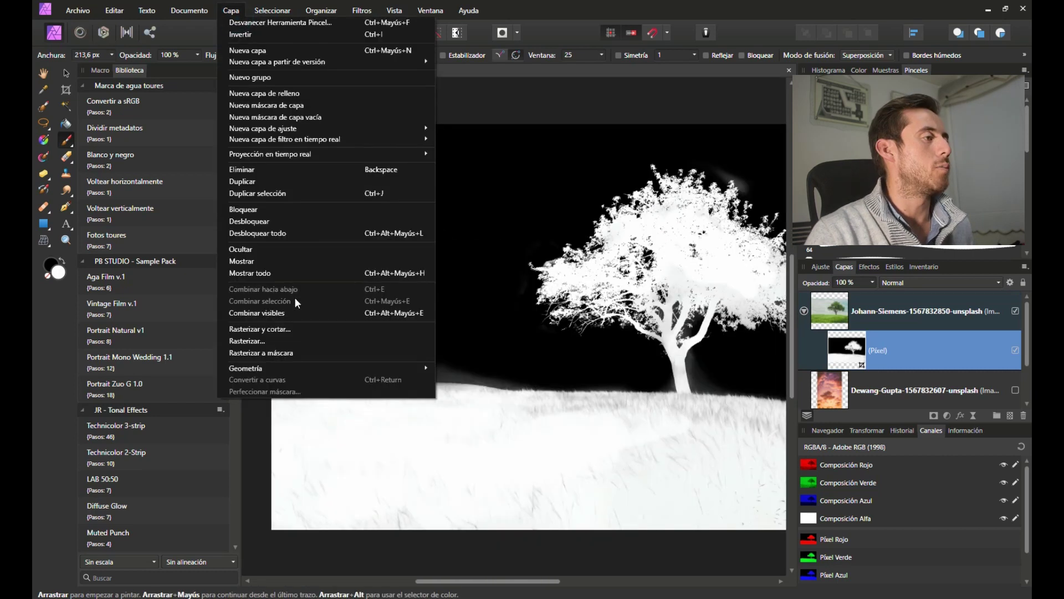
{"action": "left_click", "coordinate": [266, 352]}
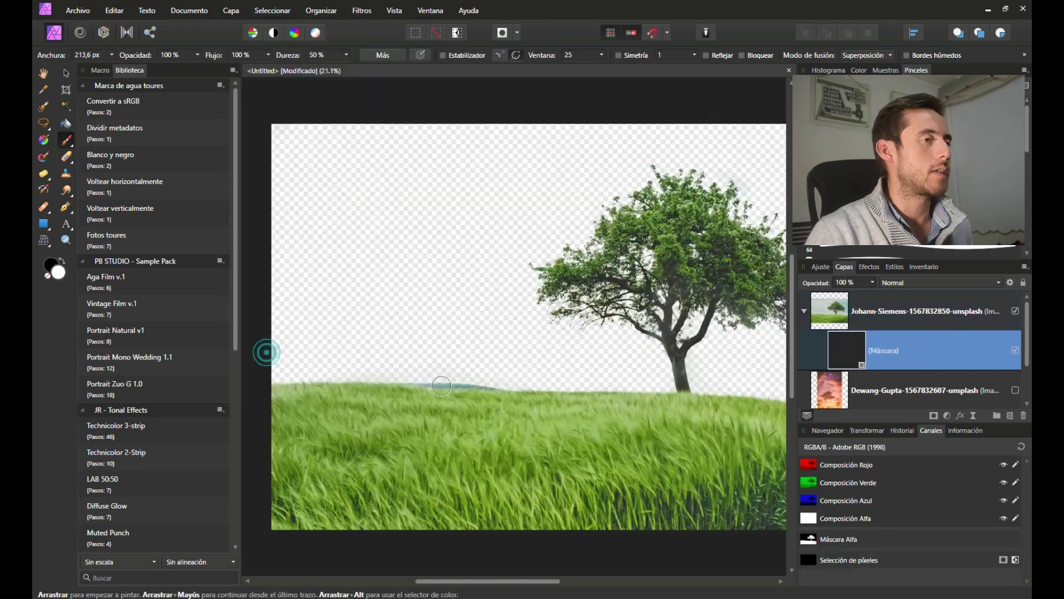
{"action": "scroll", "coordinate": [588, 333], "scroll_direction": "down", "scroll_amount": 2}
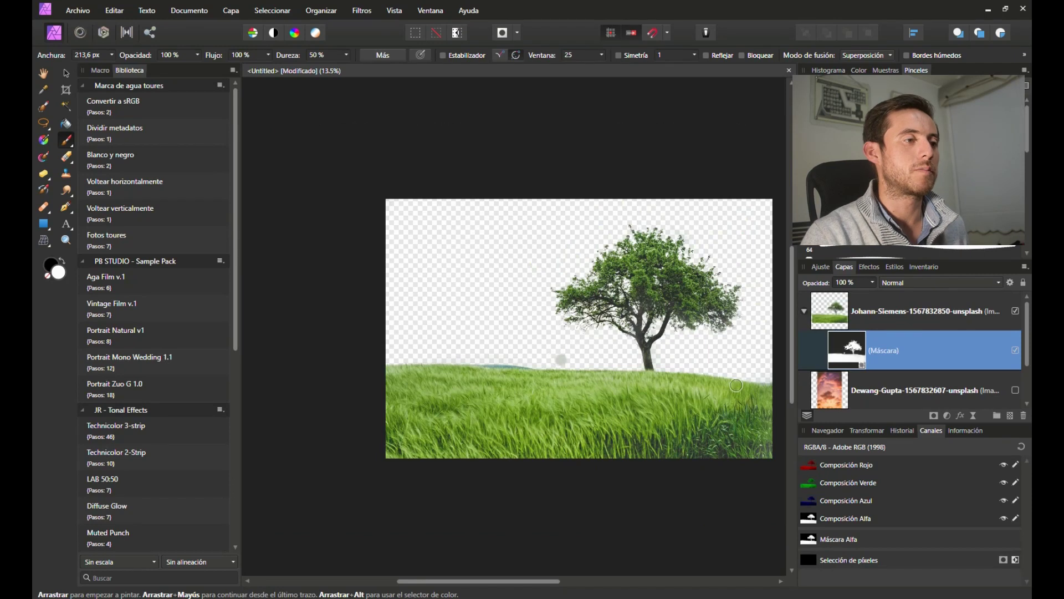
{"action": "scroll", "coordinate": [1020, 390], "scroll_direction": "down", "scroll_amount": 1}
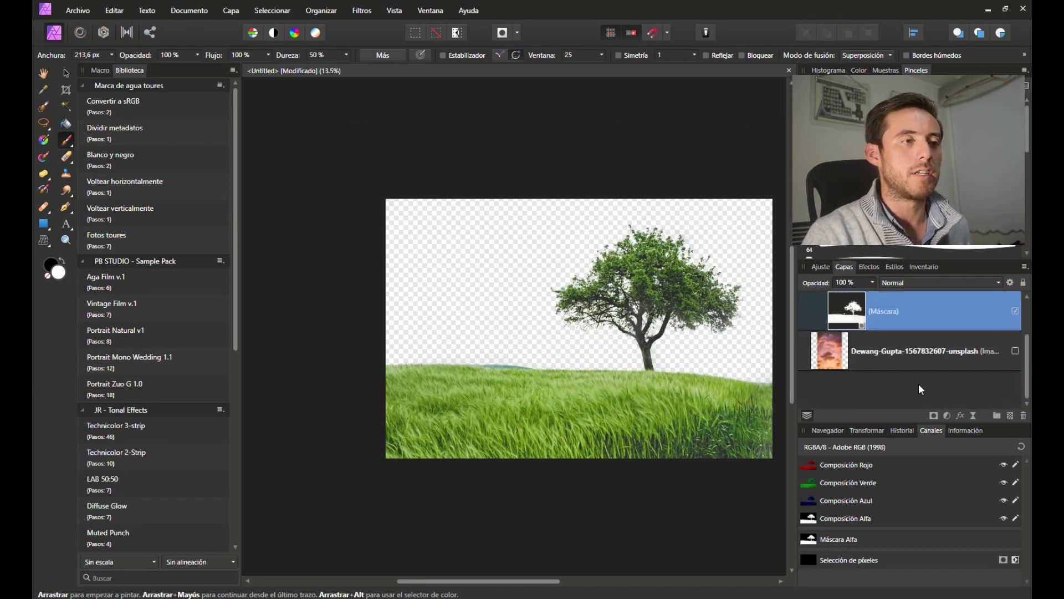
{"action": "left_click", "coordinate": [1015, 350]}
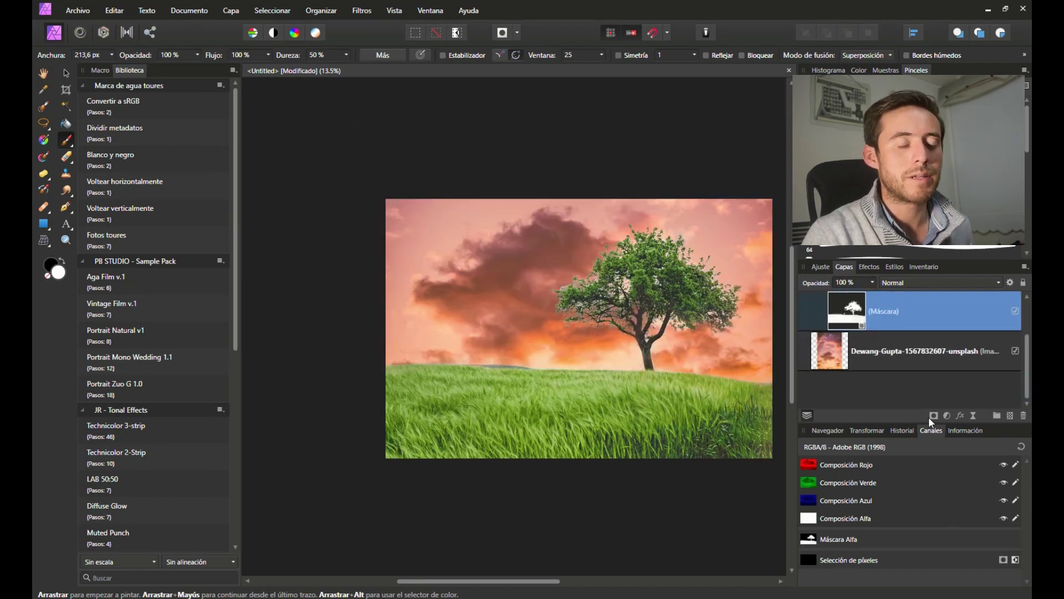
Add a Brightness/Contrast adjustment with brightness -97% and contrast about 20%, and nest it inside the tree layer
{"action": "left_click", "coordinate": [947, 417]}
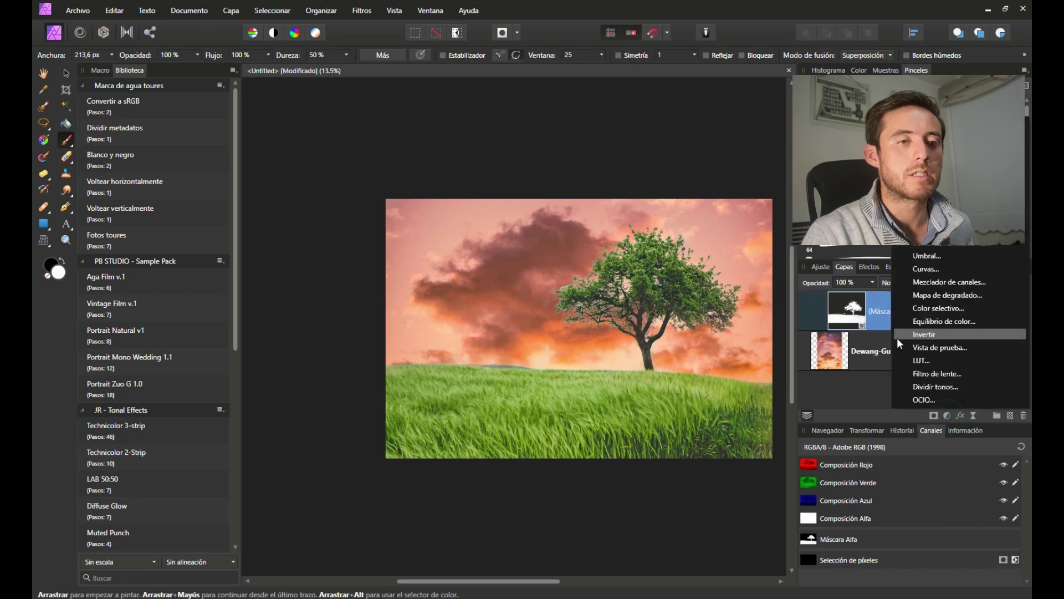
{"action": "left_click", "coordinate": [938, 190]}
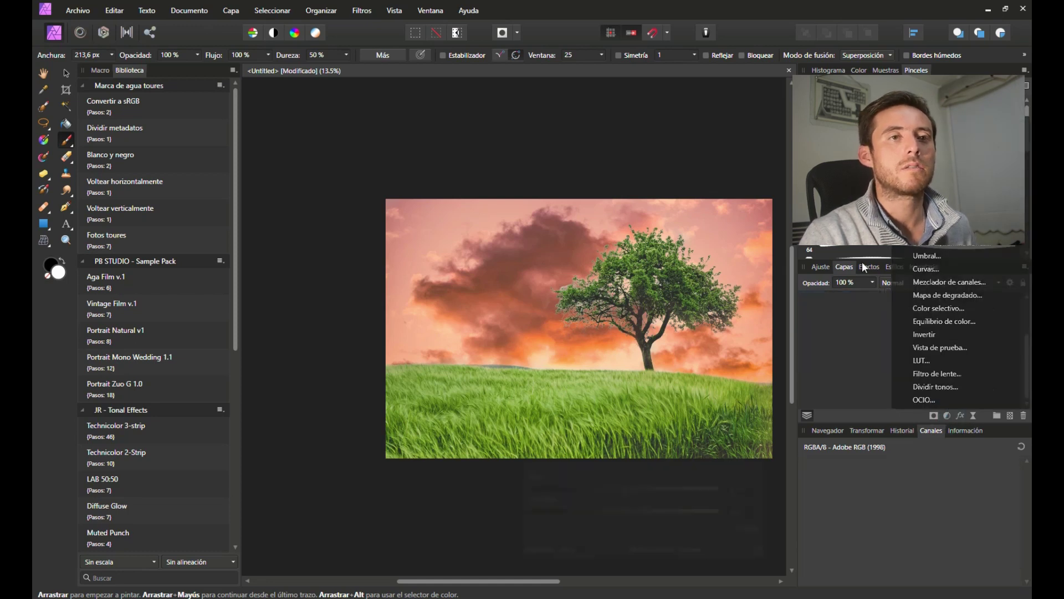
{"action": "left_click_drag", "start_coordinate": [624, 488], "coordinate": [530, 488]}
{"action": "left_click_drag", "start_coordinate": [625, 512], "coordinate": [650, 511]}
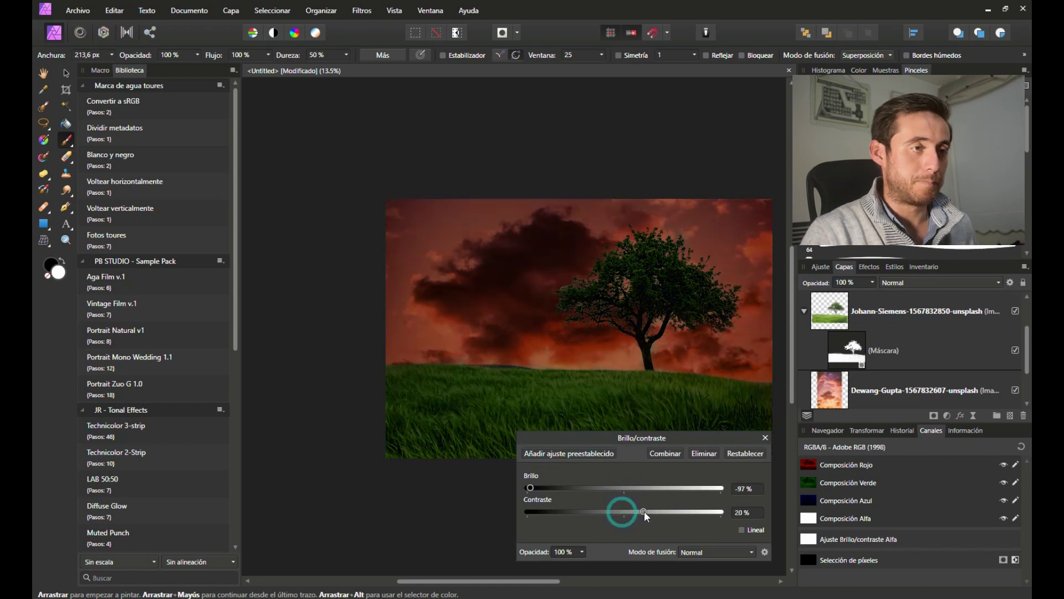
{"action": "left_click", "coordinate": [765, 437]}
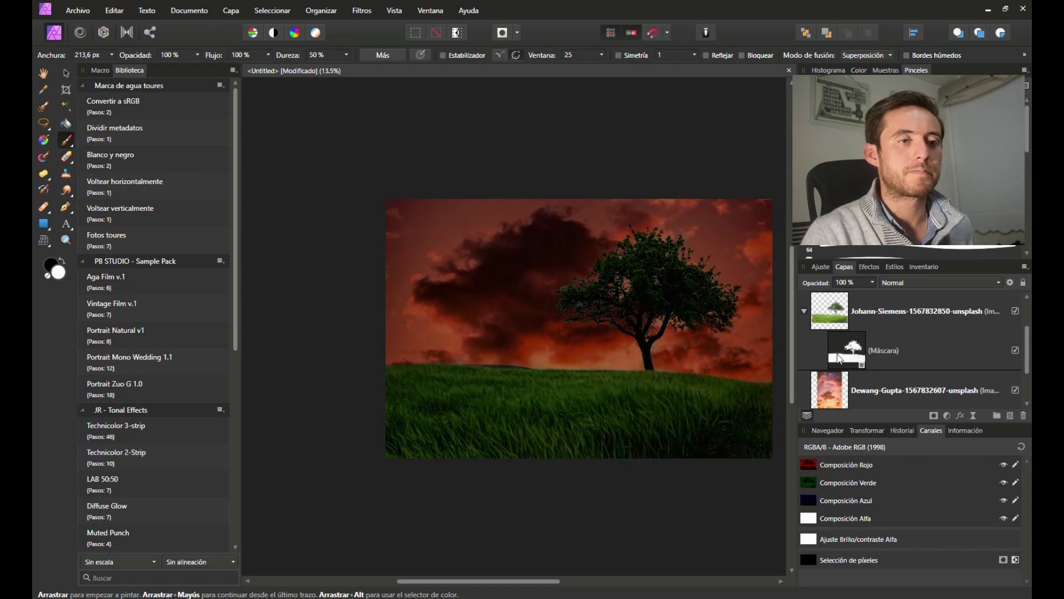
{"action": "left_click_drag", "start_coordinate": [838, 359], "coordinate": [839, 360]}
{"action": "scroll", "coordinate": [488, 315], "scroll_direction": "down", "scroll_amount": 2}
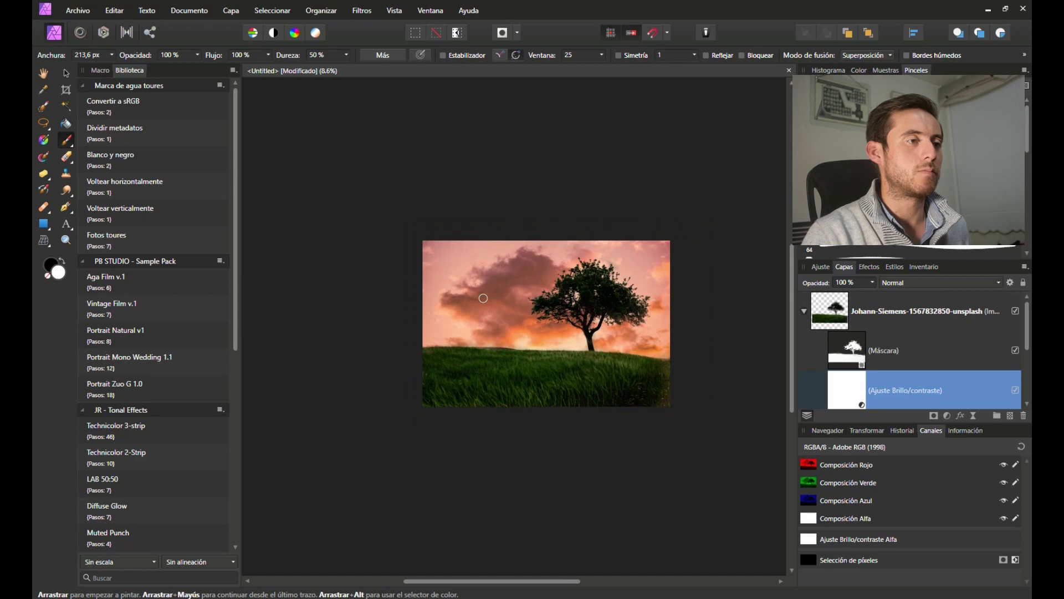